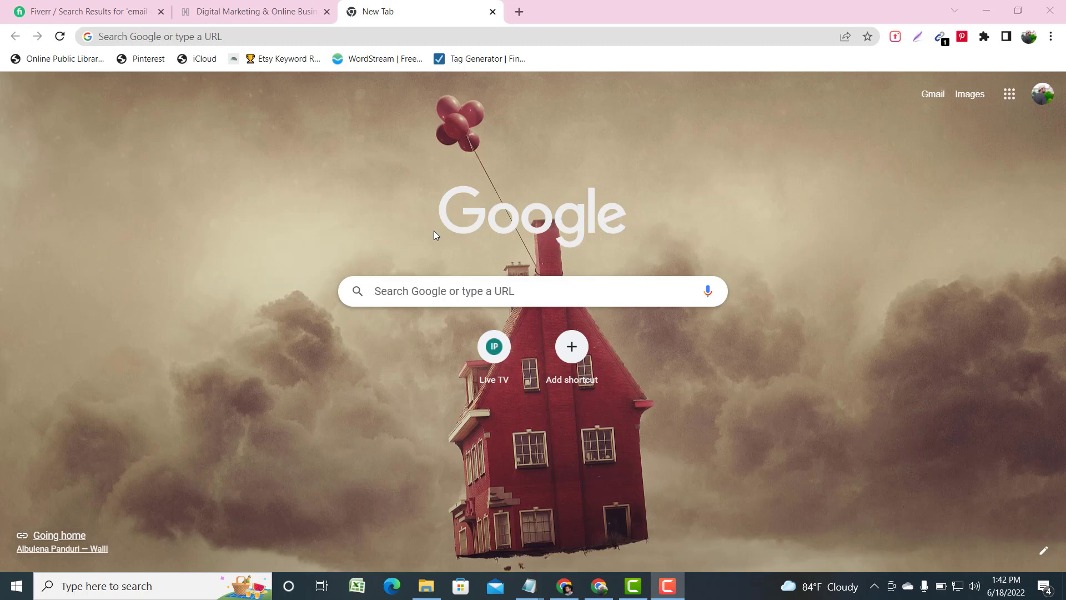
# - Examine the Fiverr search results for "email validation", looking through the gig titles, sellers, ratings and starting prices
pyautogui.click(66, 9)
pyautogui.scroll(-2, 325, 328)
pyautogui.scroll(2, 299, 325)
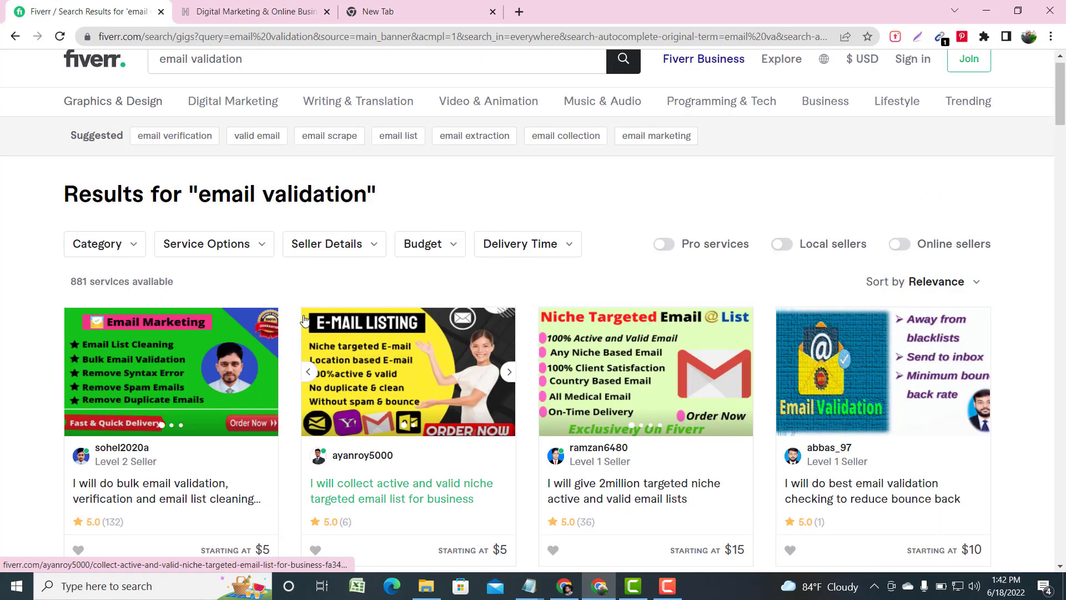
pyautogui.scroll(-3, 239, 333)
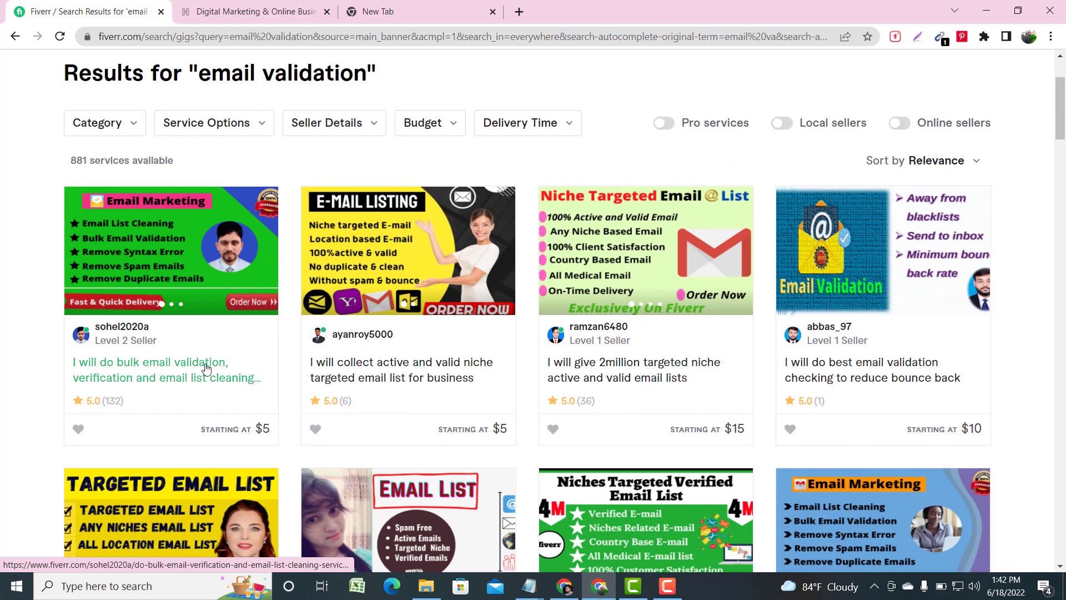
pyautogui.scroll(-5, 391, 328)
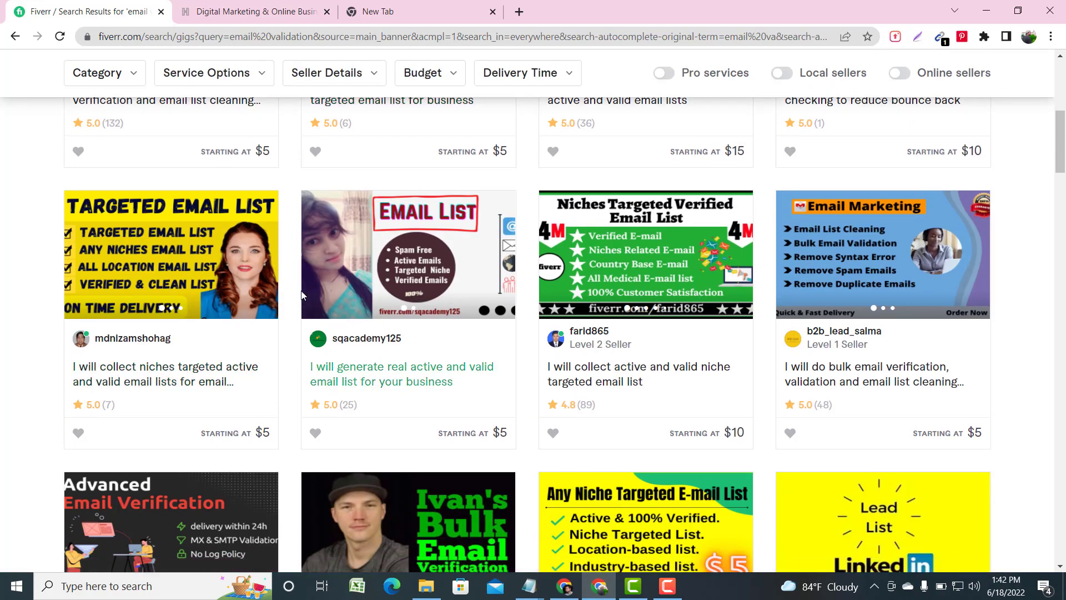
pyautogui.scroll(6, 311, 333)
pyautogui.scroll(-4, 344, 288)
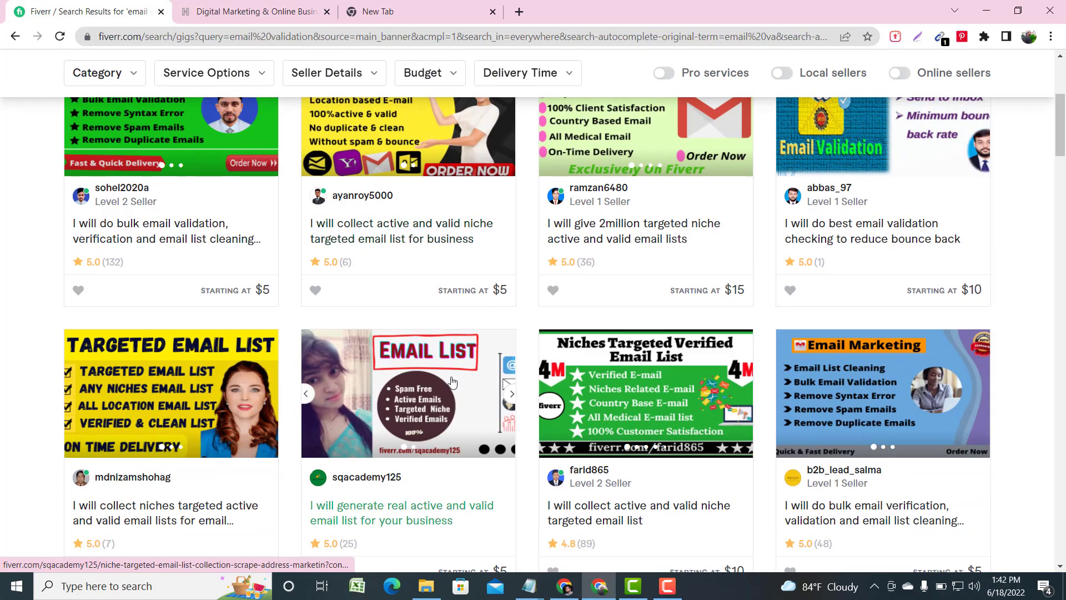
pyautogui.scroll(-1, 610, 294)
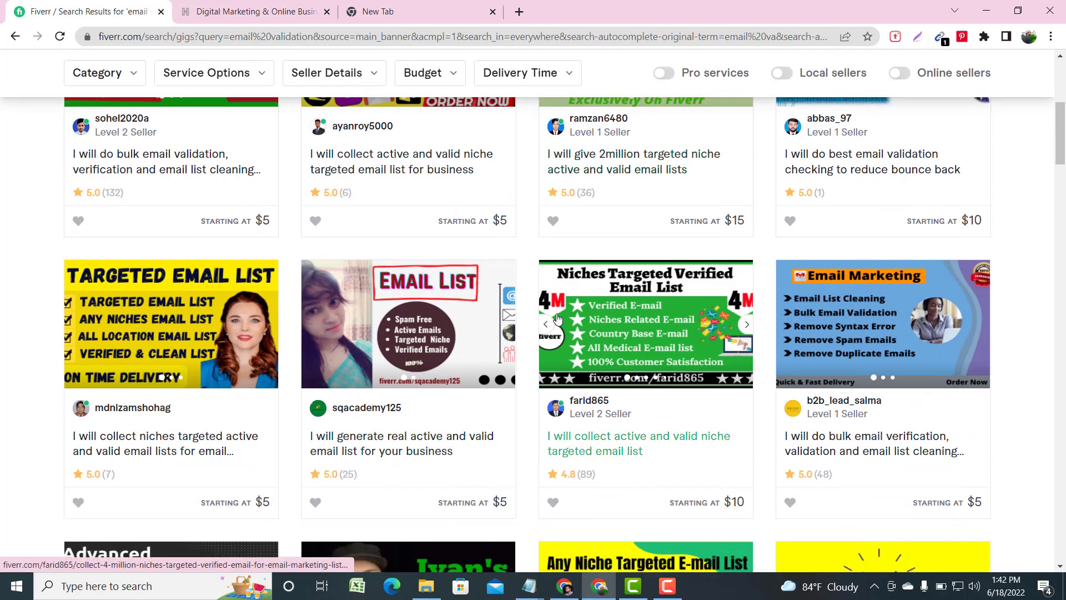
pyautogui.scroll(-4, 558, 319)
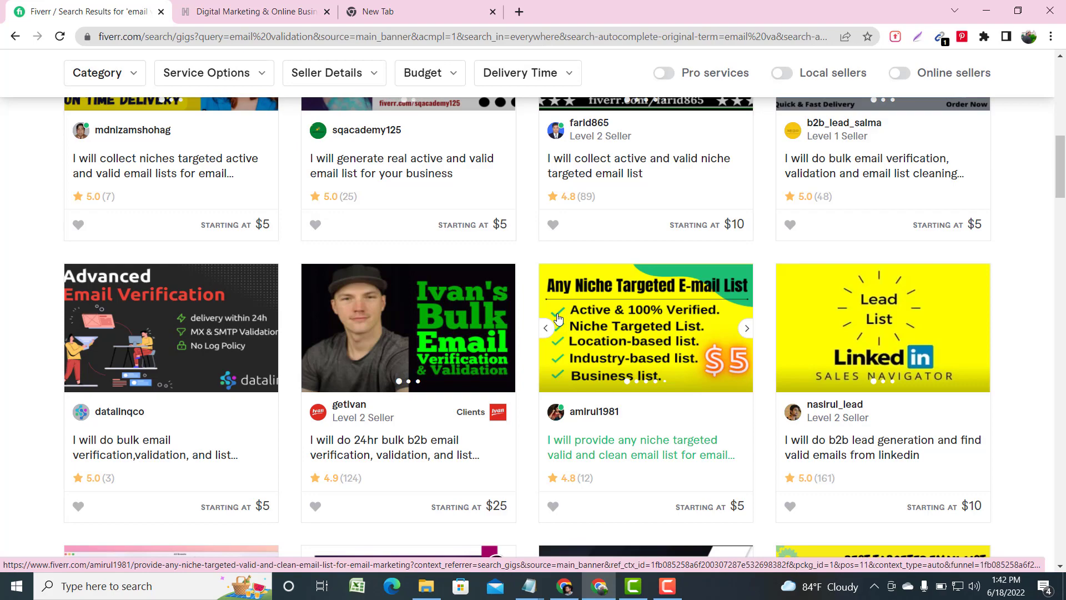
pyautogui.scroll(-5, 558, 319)
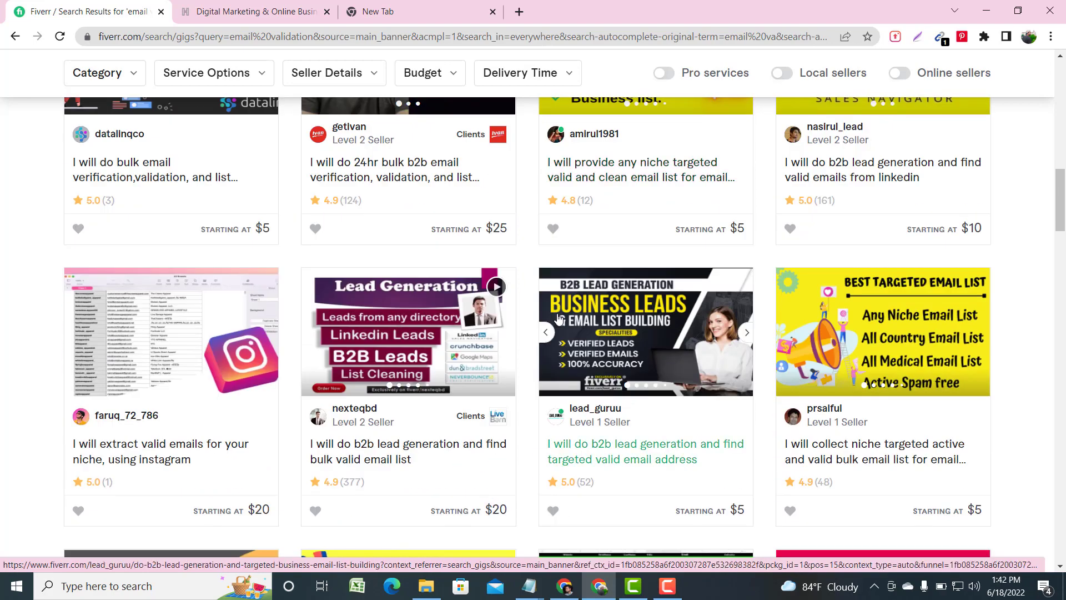
pyautogui.scroll(-5, 558, 318)
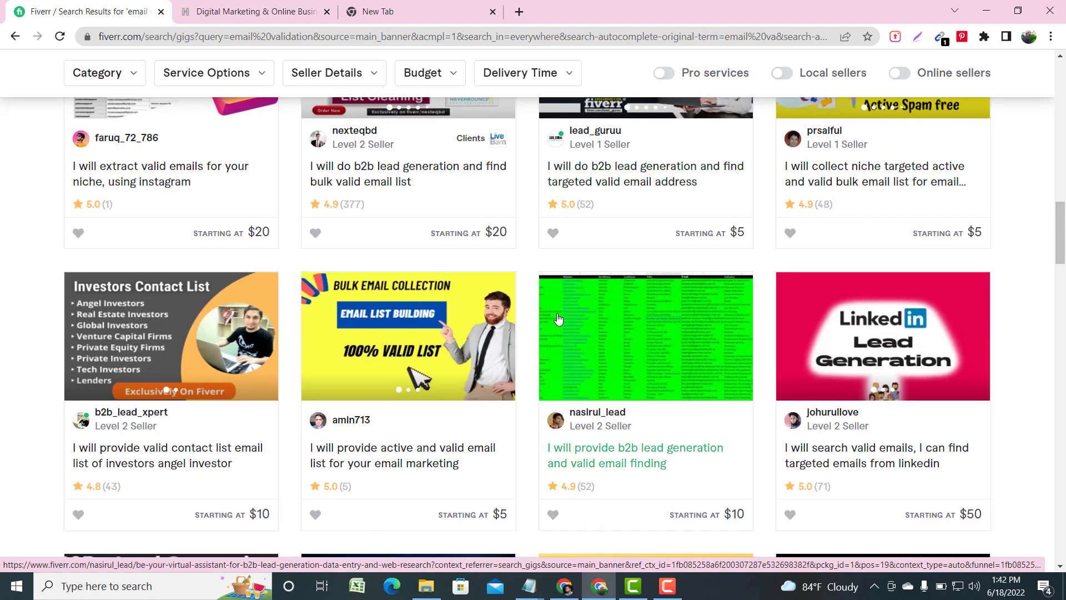
pyautogui.scroll(10, 558, 318)
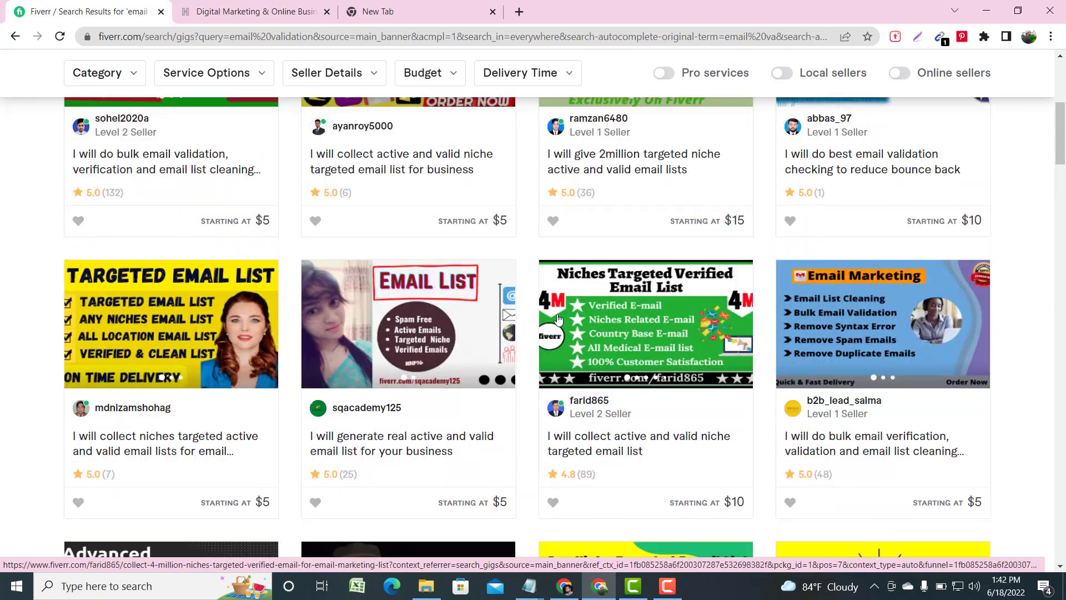
pyautogui.scroll(-20, 697, 317)
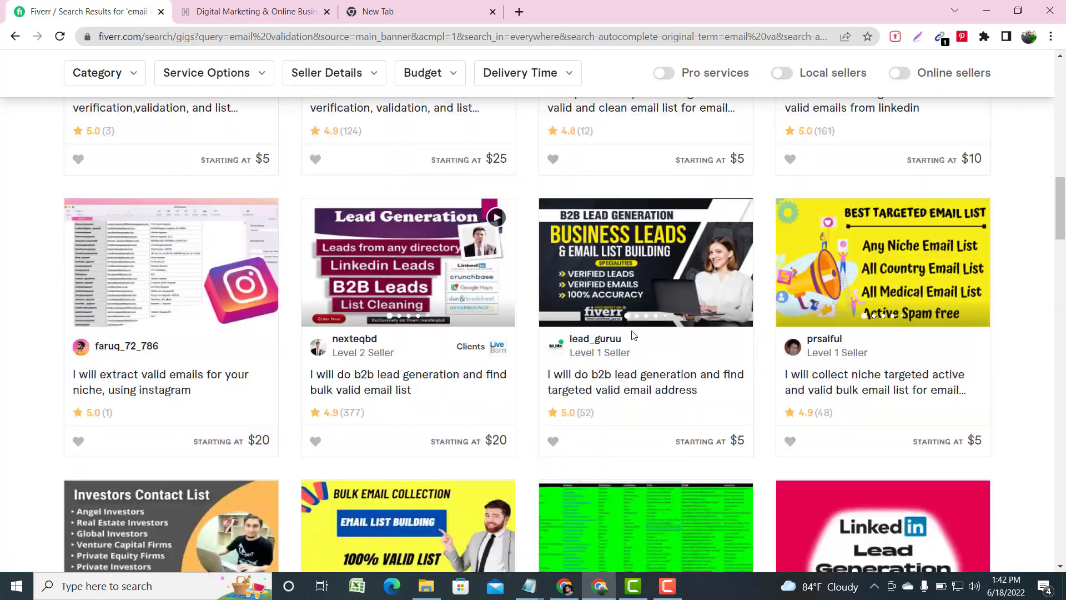
pyautogui.scroll(-15, 633, 334)
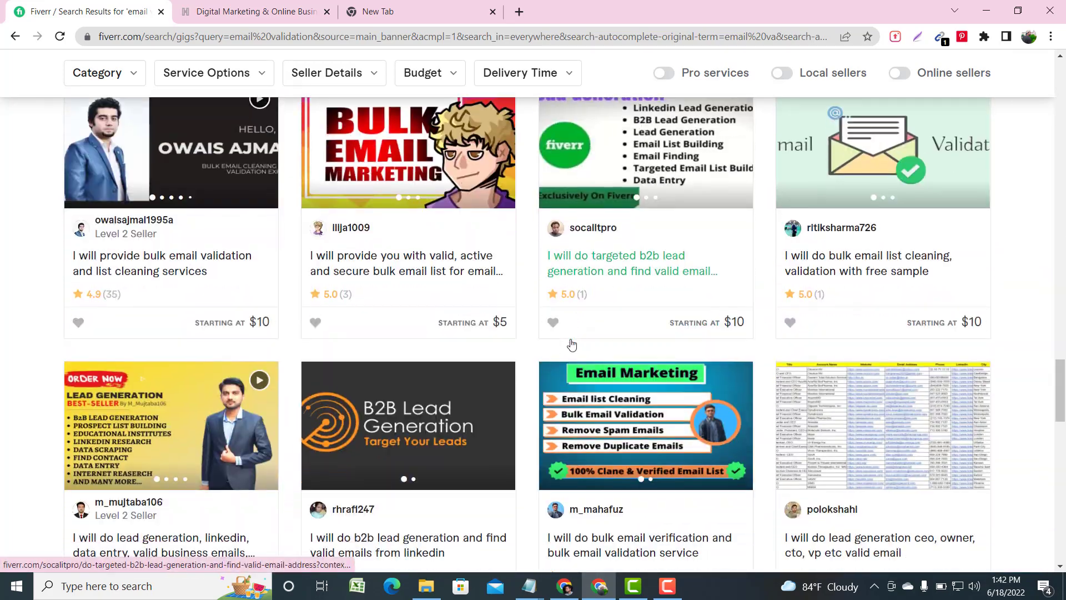
pyautogui.scroll(-10, 572, 344)
pyautogui.scroll(20, 571, 343)
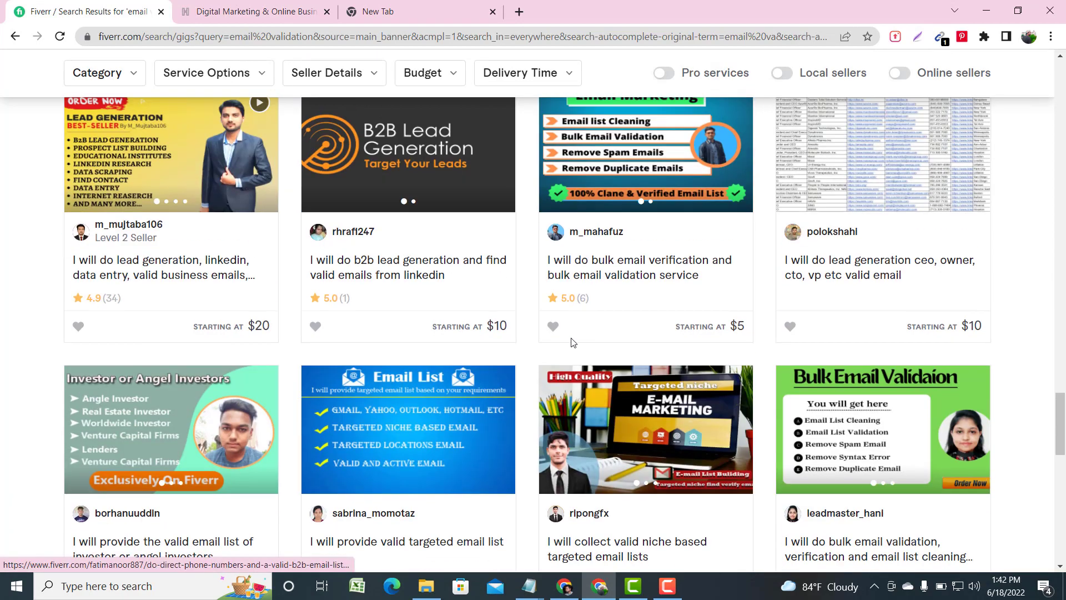
pyautogui.scroll(10, 572, 342)
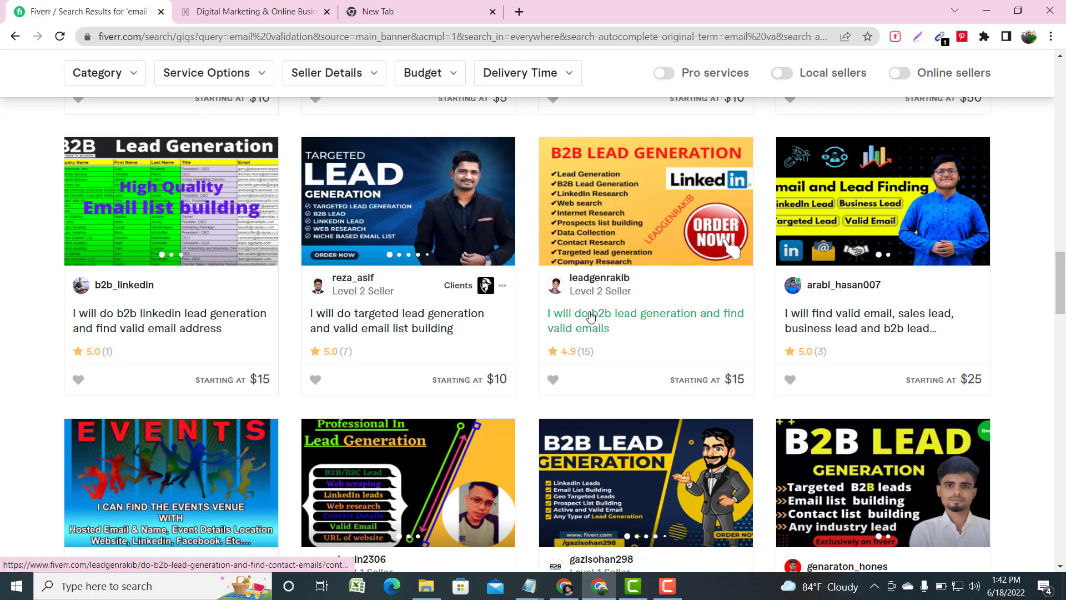
pyautogui.scroll(-2, 590, 313)
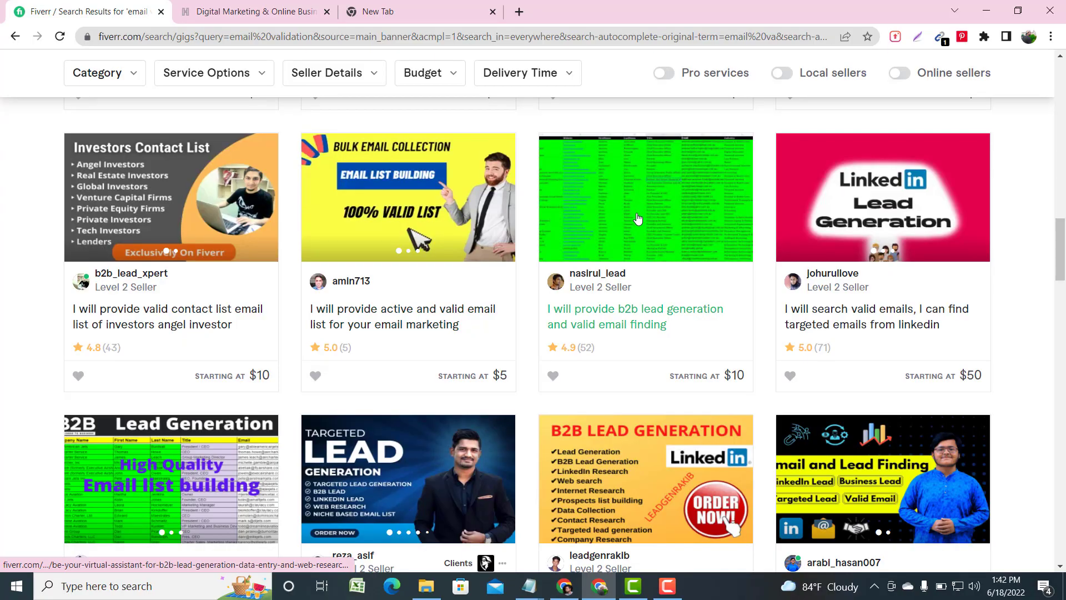
pyautogui.scroll(-2, 638, 217)
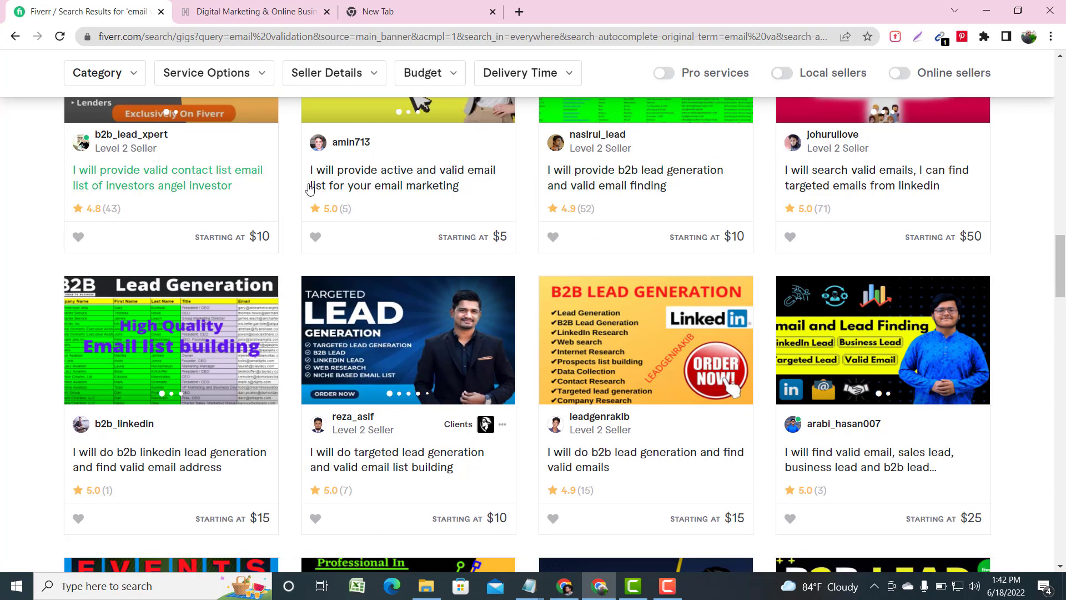
pyautogui.scroll(-1, 385, 227)
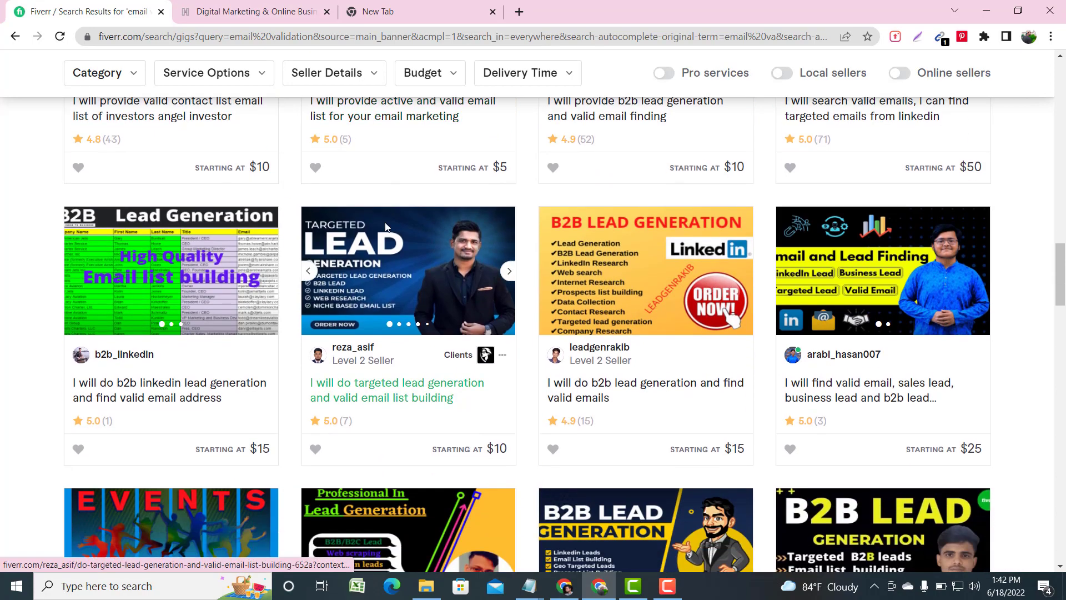
pyautogui.scroll(-3, 385, 233)
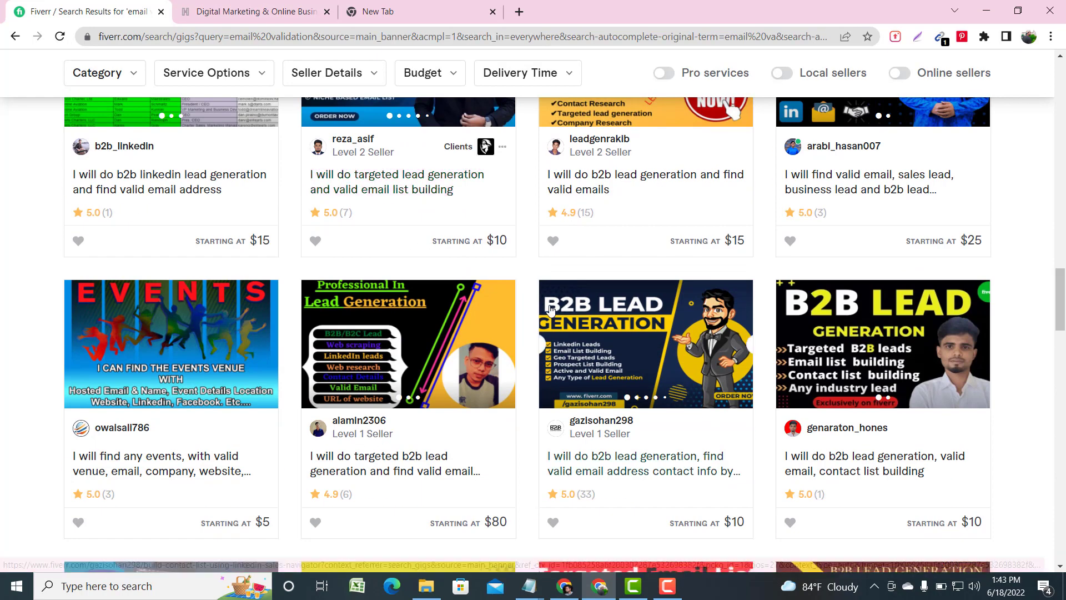
pyautogui.scroll(-3, 520, 309)
pyautogui.scroll(6, 489, 345)
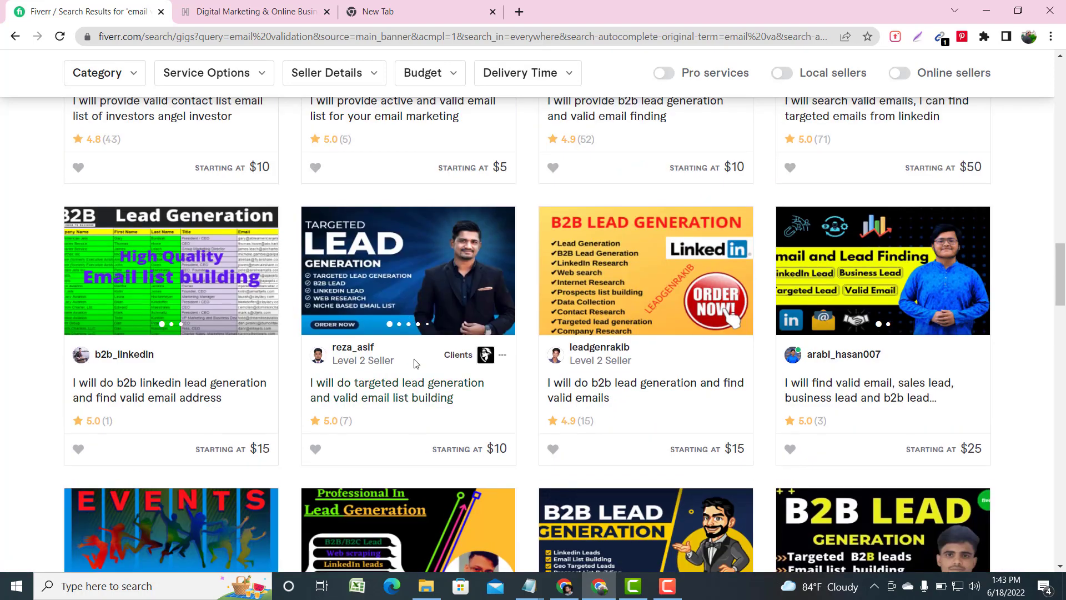
pyautogui.scroll(-2, 484, 355)
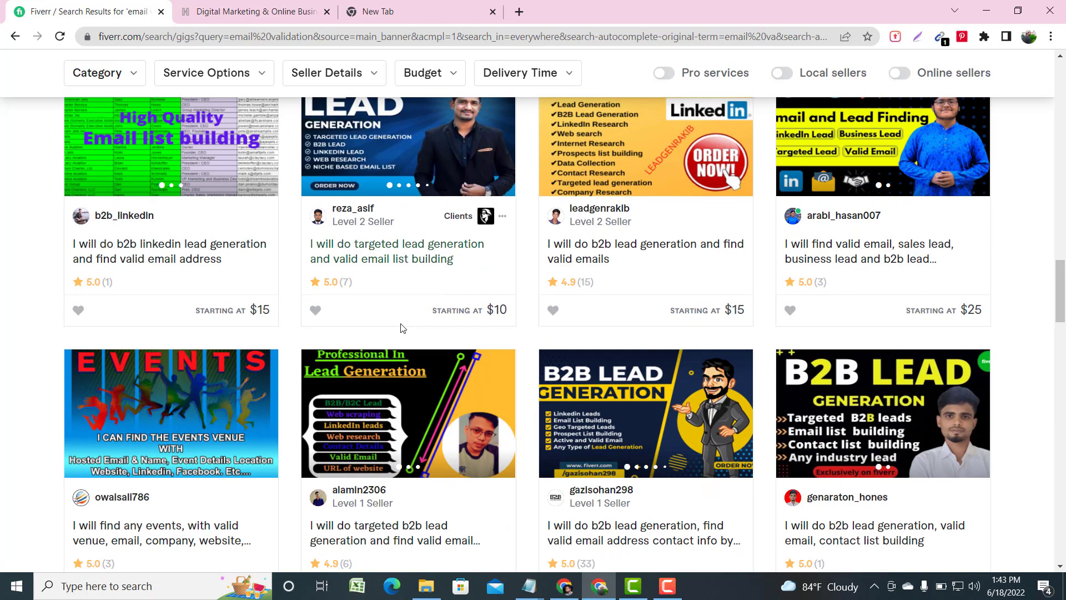
pyautogui.scroll(-5, 403, 328)
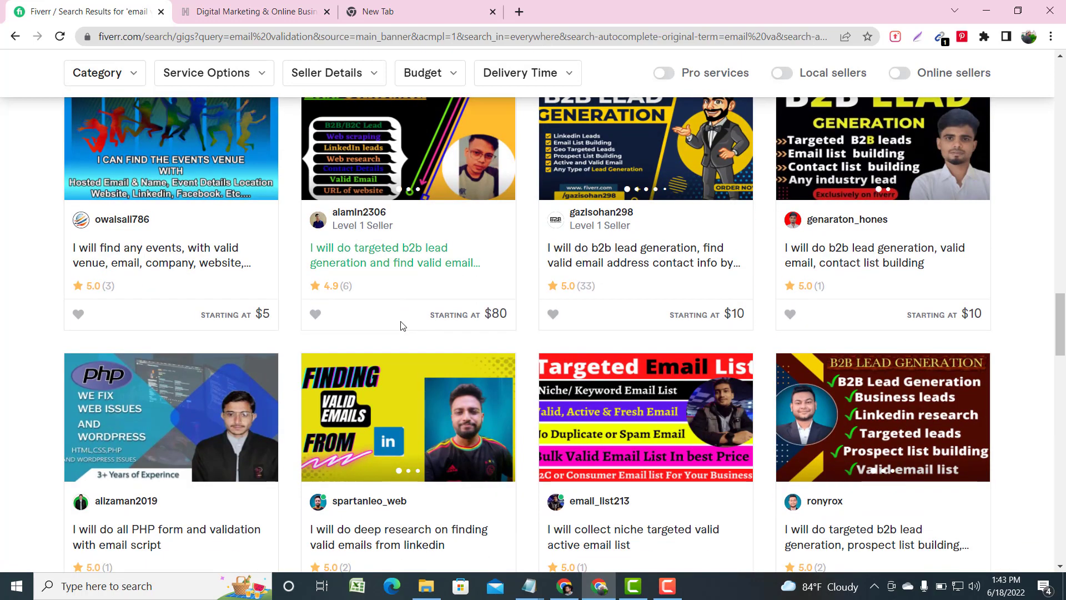
pyautogui.scroll(-4, 398, 334)
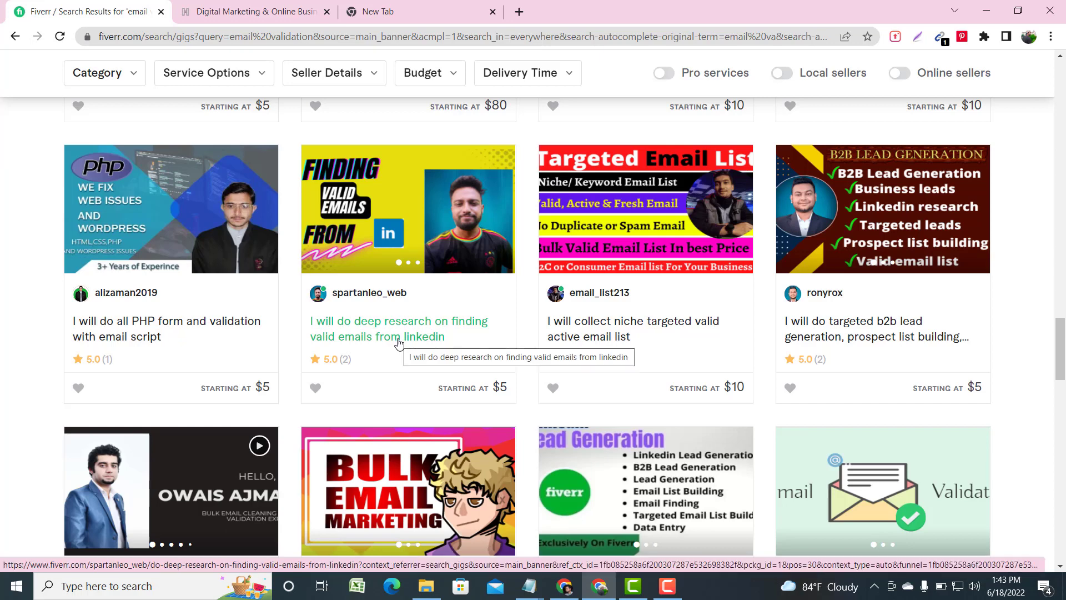
# - Minimize the browser and both Notepad windows, and move the Email Validation archive slightly away from the Email List file on the desktop
pyautogui.click(986, 8)
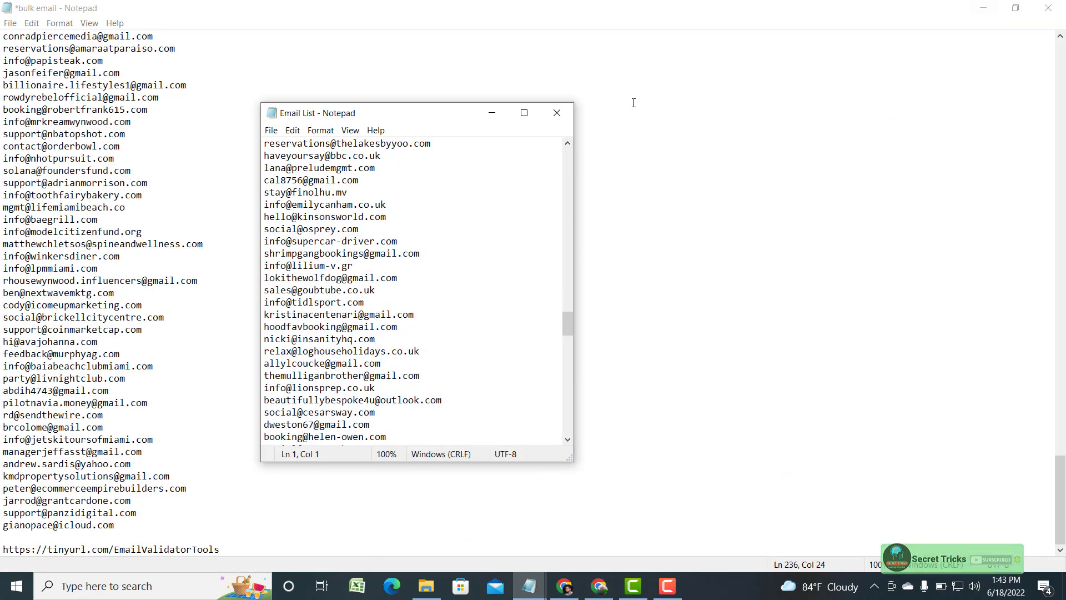
pyautogui.click(492, 114)
pyautogui.click(983, 7)
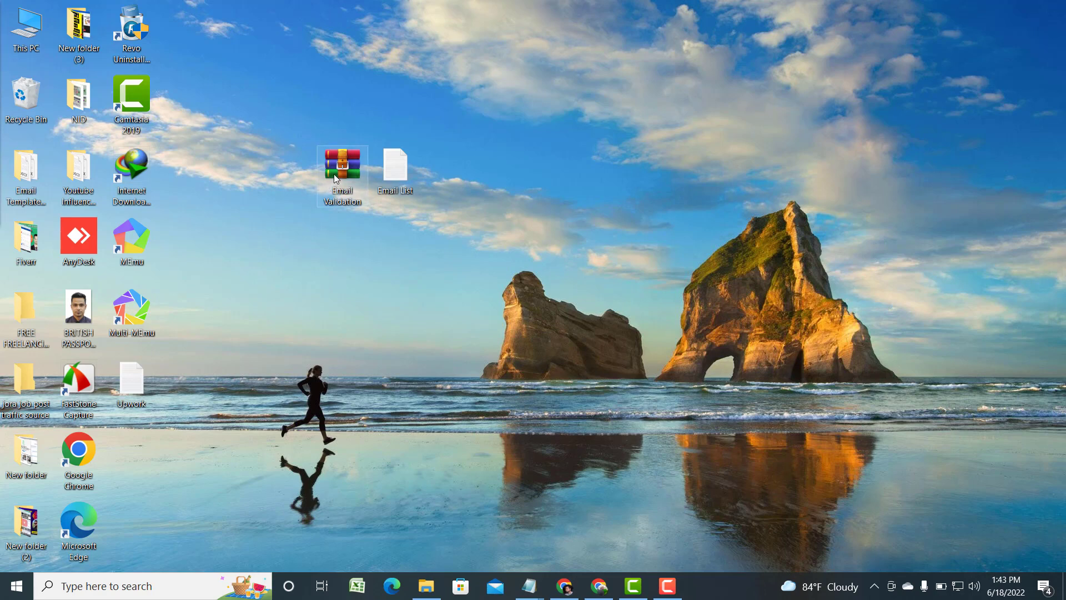
pyautogui.moveTo(342, 164); pyautogui.dragTo(280, 167)
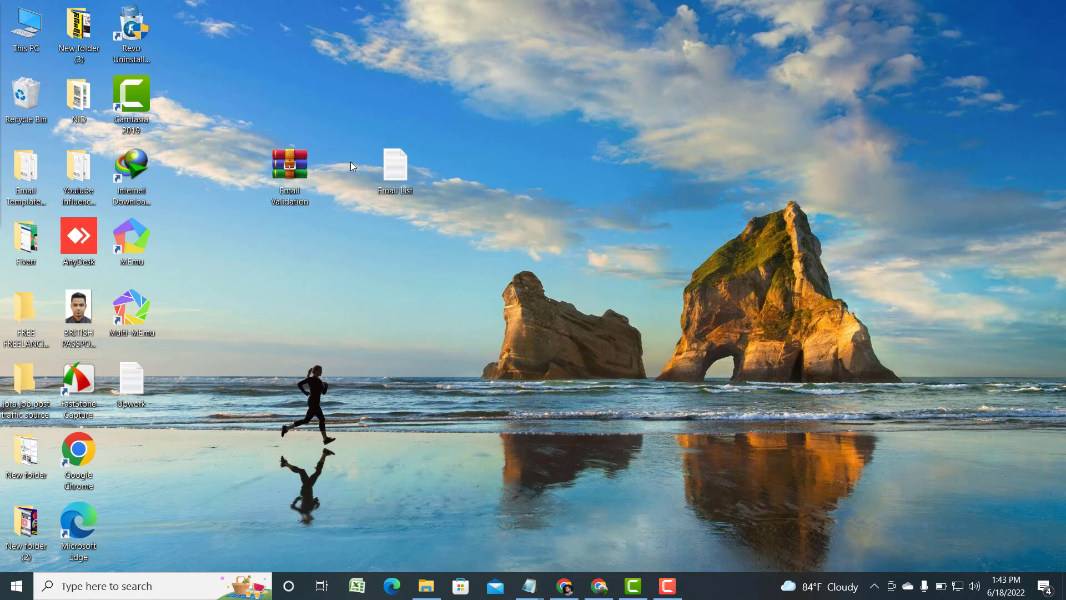
pyautogui.moveTo(350, 163); pyautogui.dragTo(482, 211)
pyautogui.click(453, 204)
# - Open the Email List text file from the desktop, look through its addresses from start to end, and minimize it
pyautogui.doubleClick(402, 177)
pyautogui.scroll(-15, 425, 288)
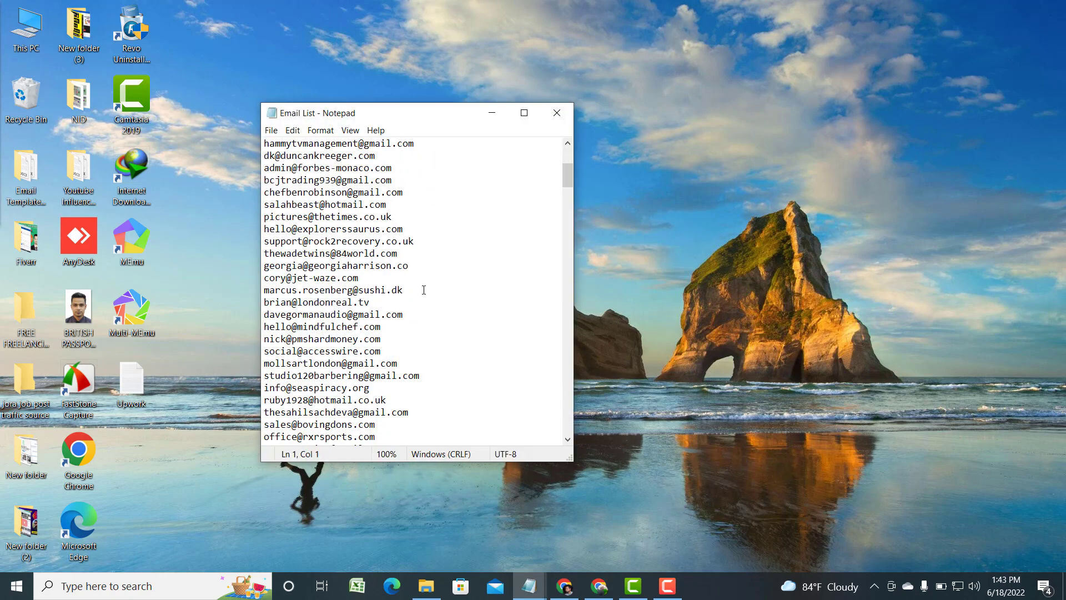
pyautogui.scroll(-20, 425, 288)
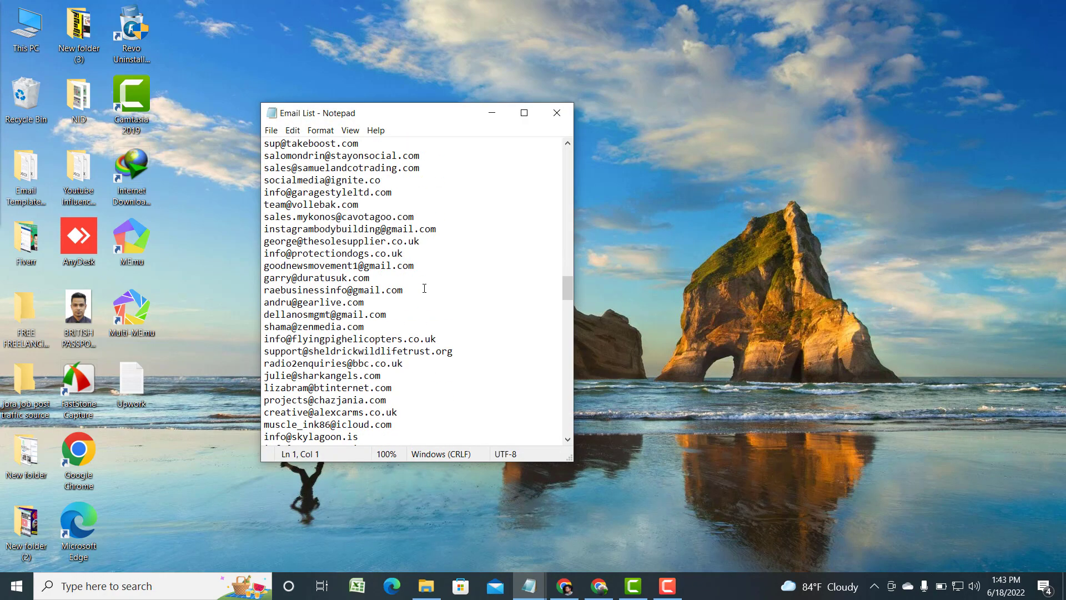
pyautogui.scroll(-10, 425, 285)
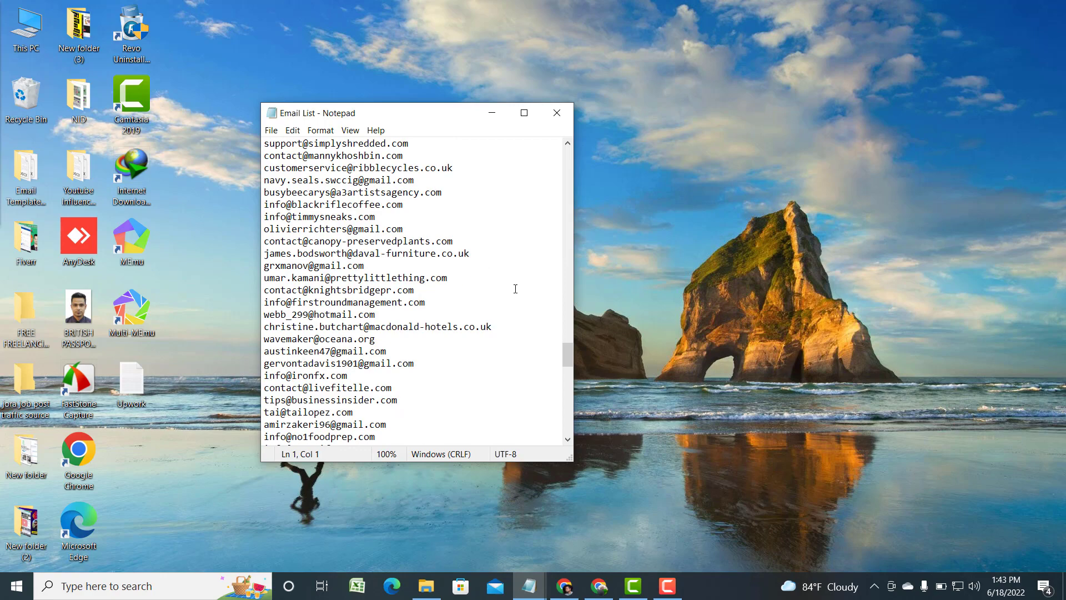
pyautogui.scroll(17, 515, 289)
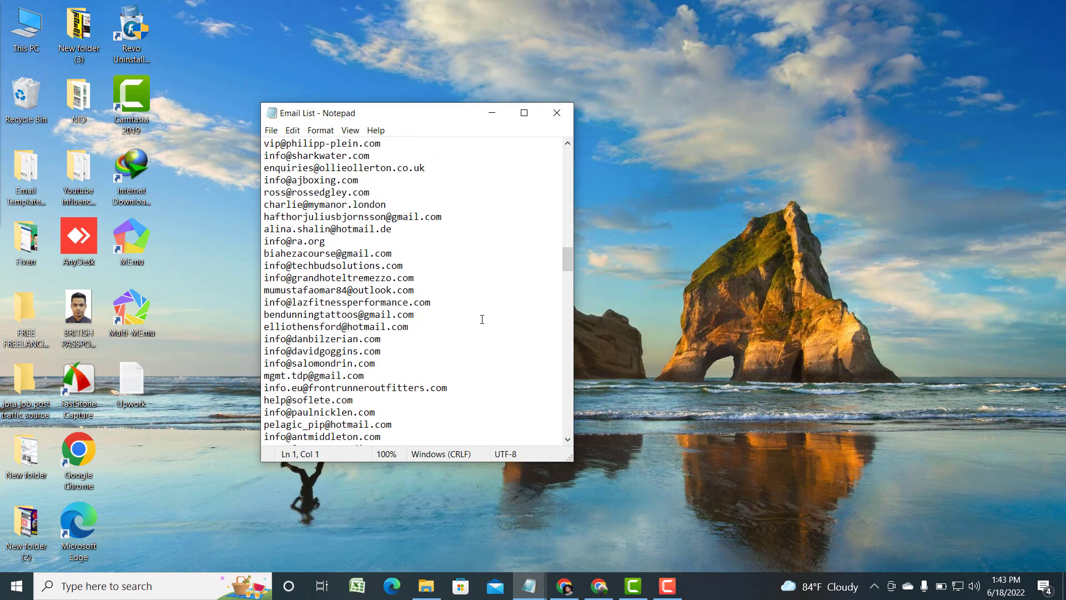
pyautogui.scroll(10, 482, 319)
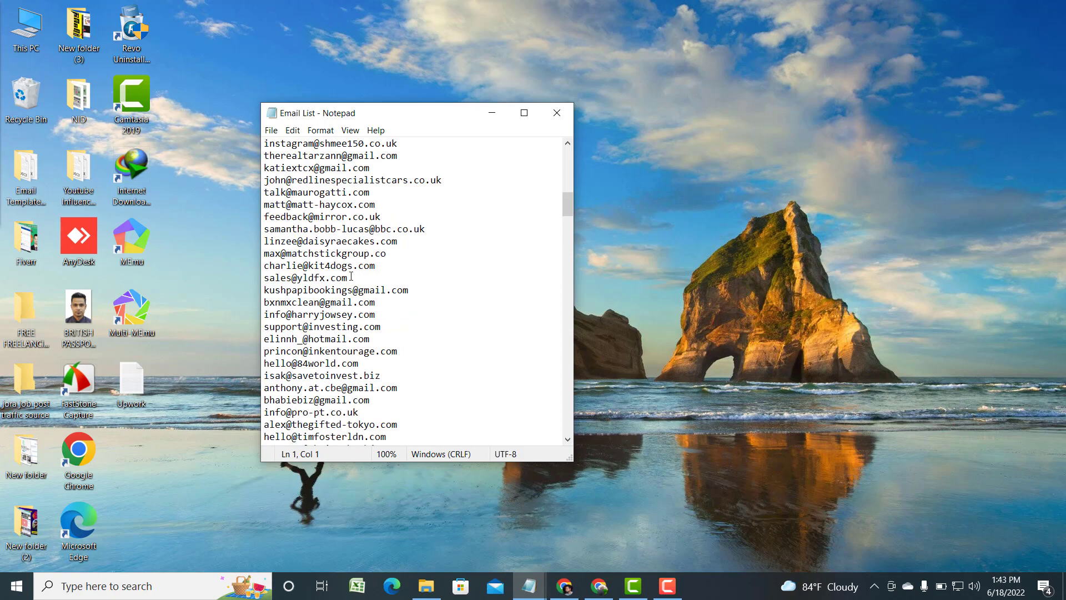
pyautogui.scroll(4, 439, 222)
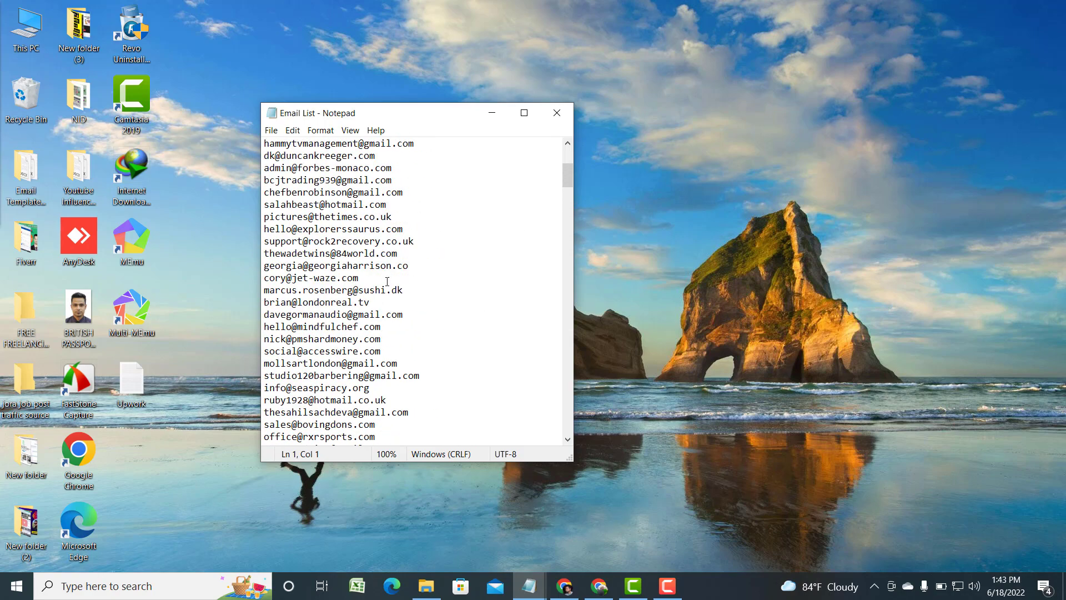
pyautogui.scroll(3, 426, 298)
pyautogui.scroll(2, 425, 298)
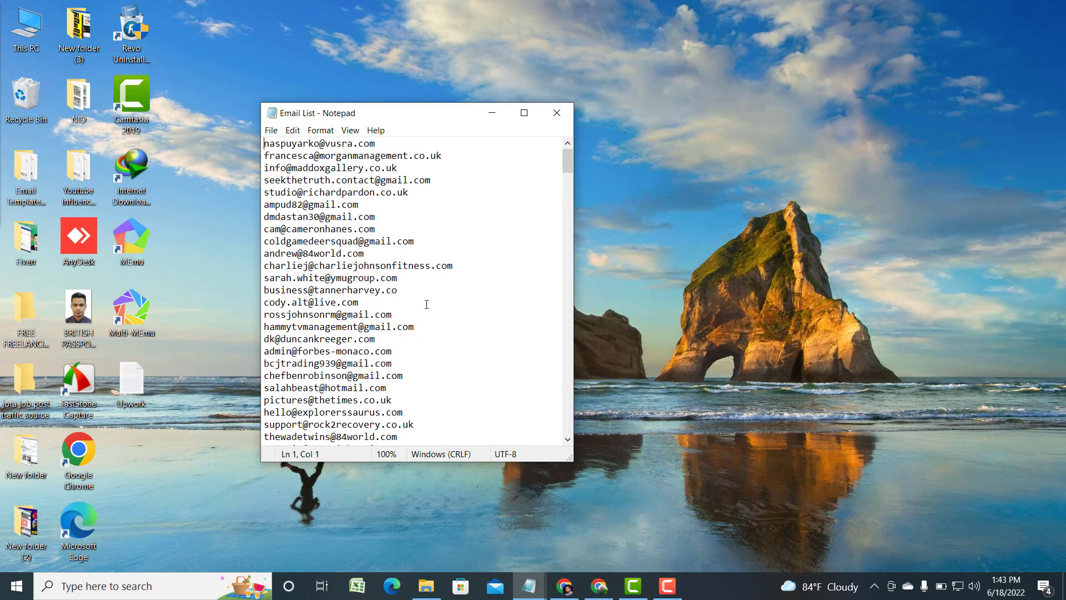
pyautogui.click(492, 112)
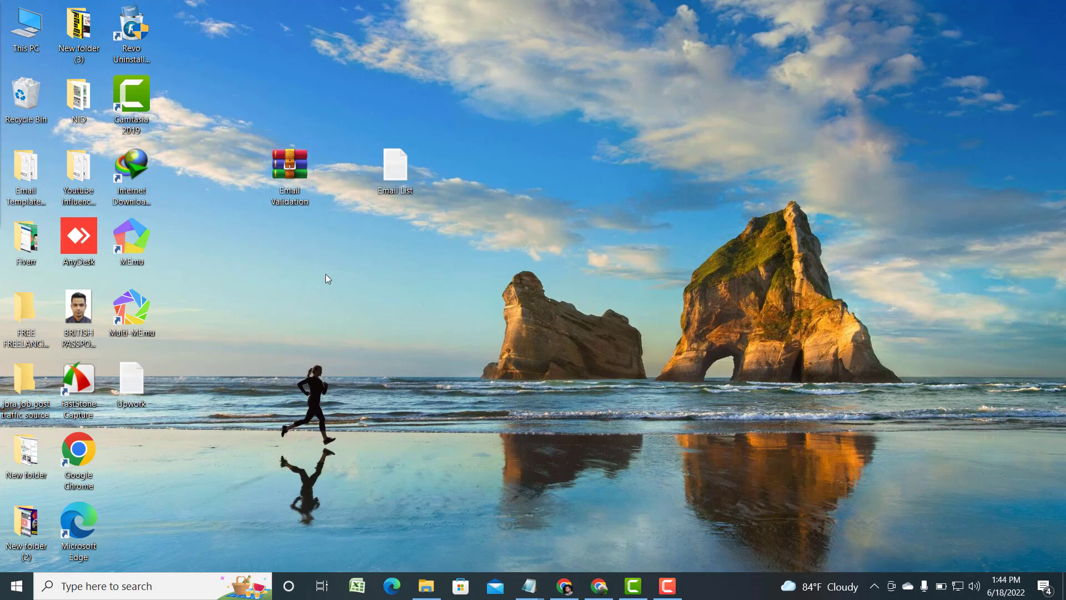
# - Extract the Email Validation archive directly onto the desktop and place the extracted folder just above the archive and the Email List file
pyautogui.rightClick(303, 170)
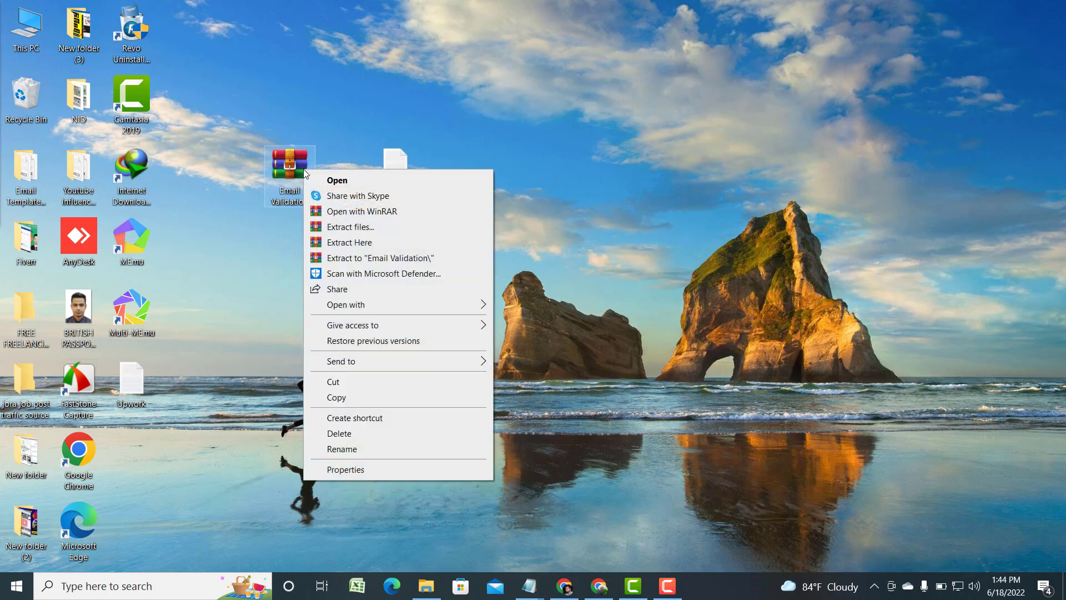
pyautogui.click(347, 241)
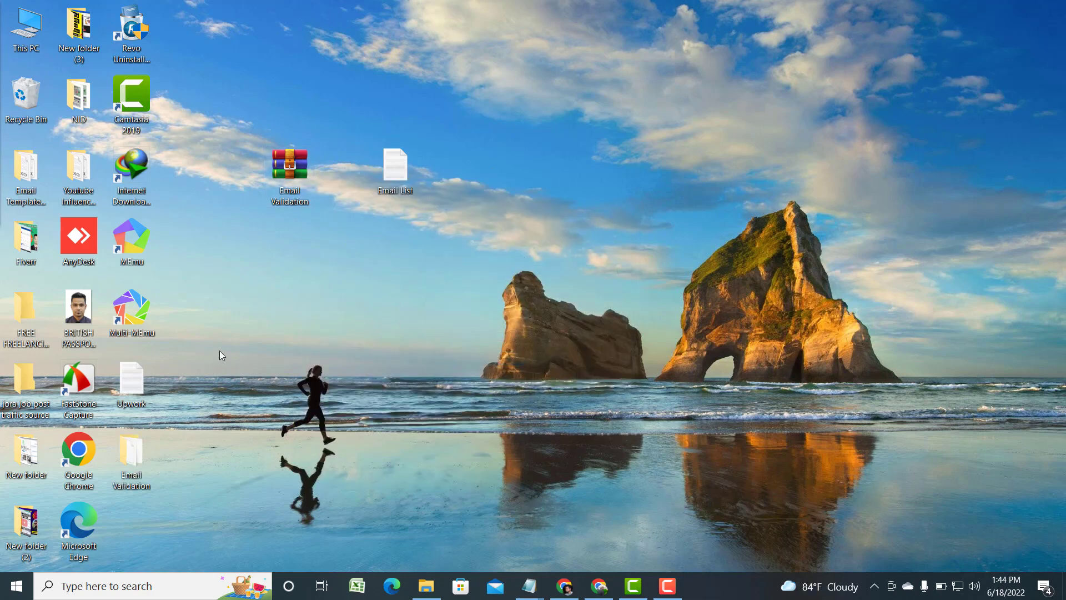
pyautogui.moveTo(129, 457); pyautogui.dragTo(344, 110)
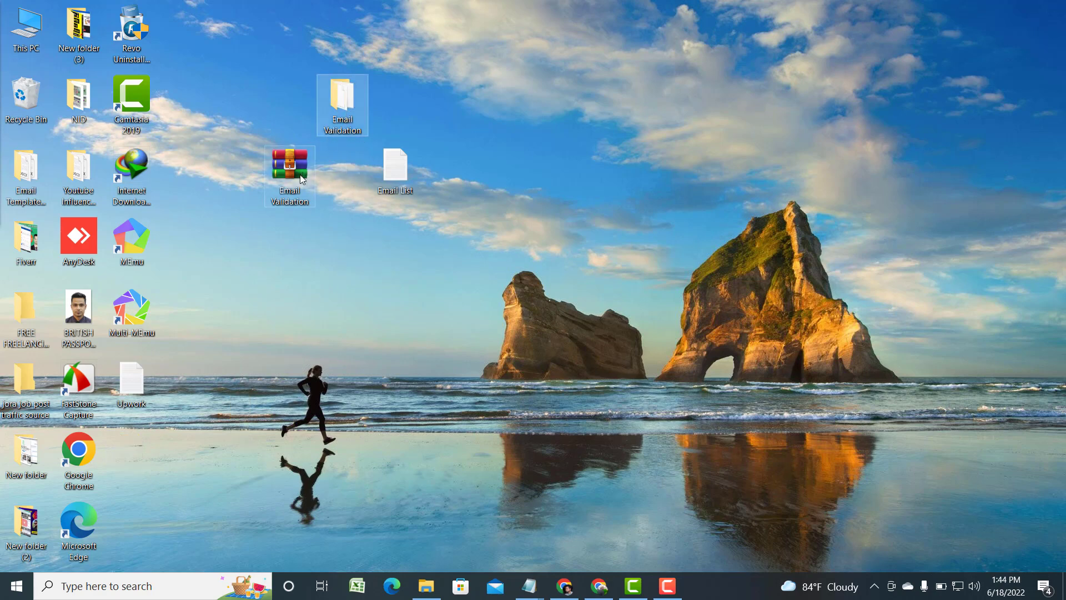
# - Move the Email Validation archive beside the Google Chrome icon, then check the contents of the extracted Email Validation folder and minimize it
pyautogui.moveTo(301, 171); pyautogui.dragTo(144, 442)
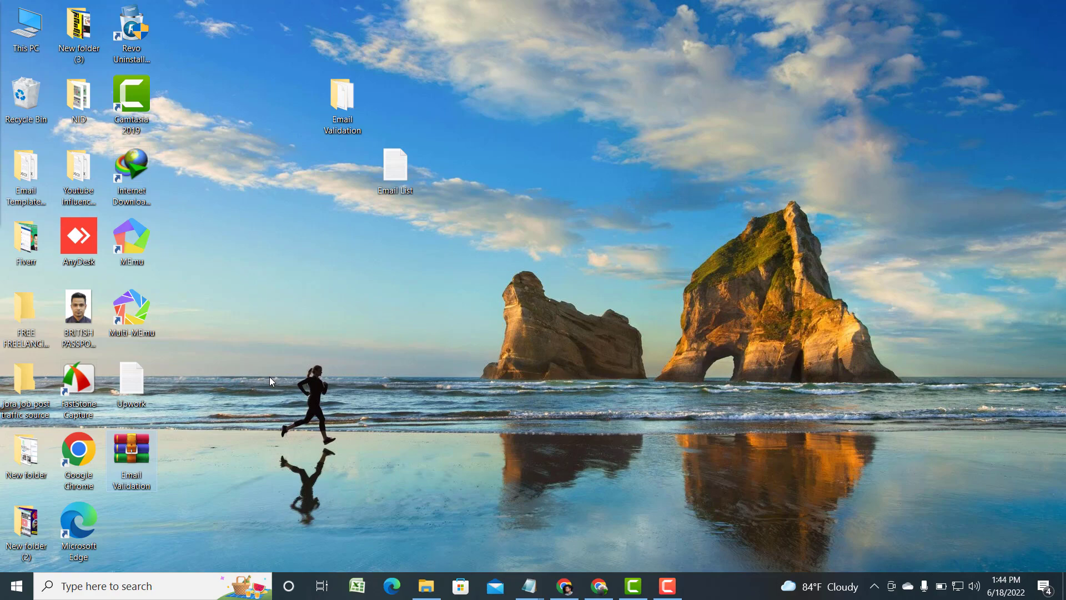
pyautogui.doubleClick(361, 104)
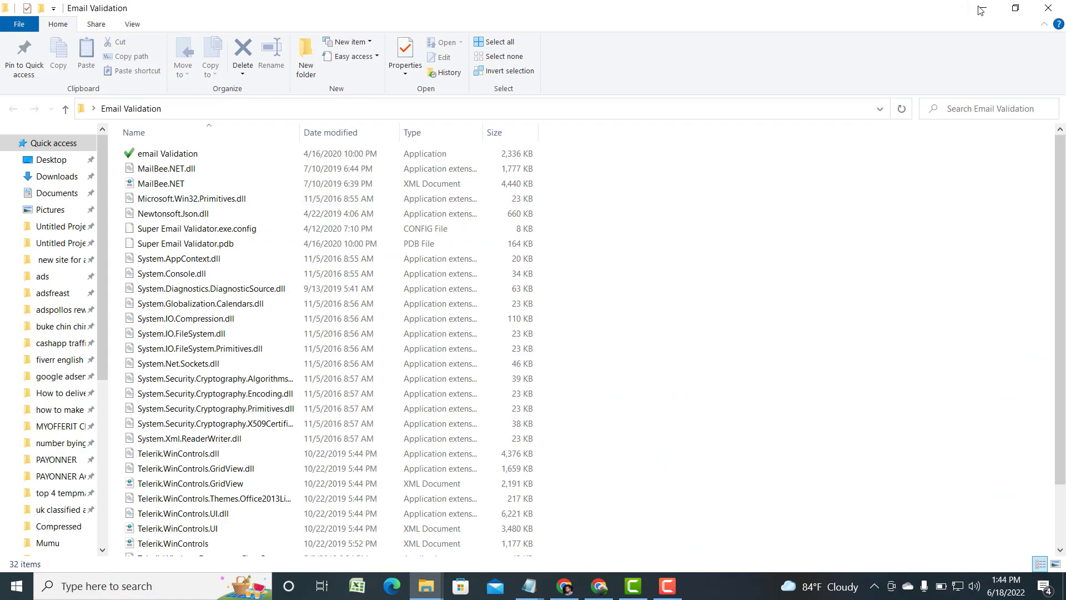
pyautogui.click(982, 8)
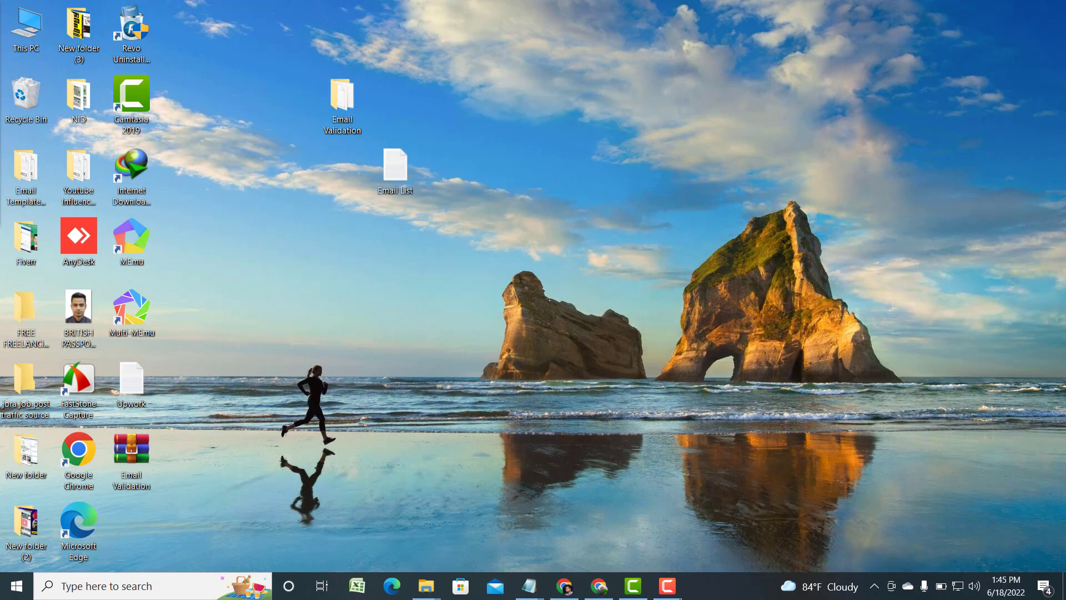
# - Switch to Chrome, look over the H-educate home page and its site navigation, and minimize the browser
pyautogui.click(598, 586)
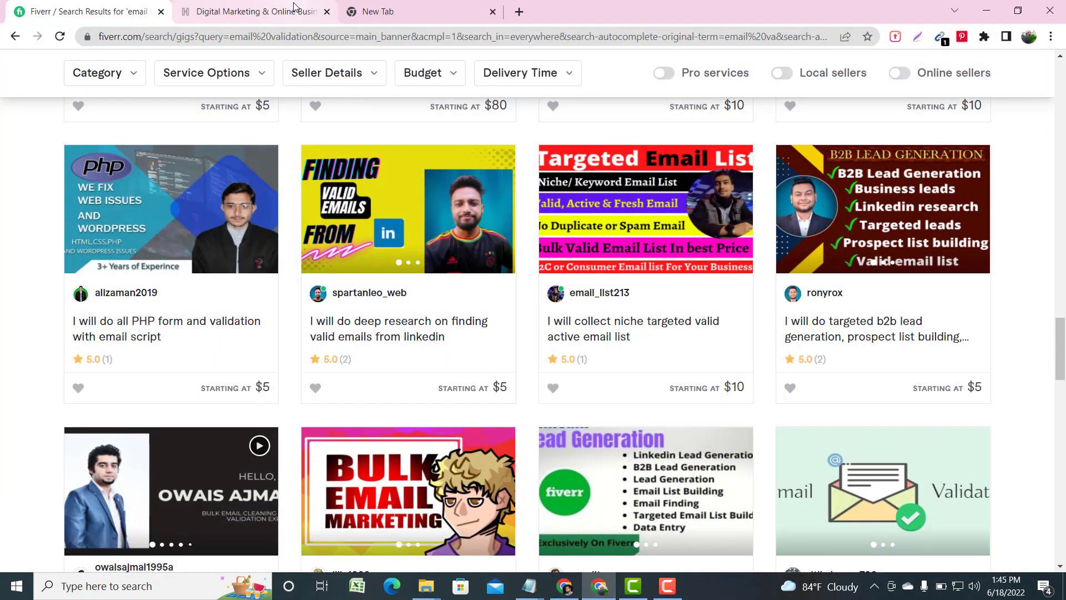
pyautogui.click(294, 8)
pyautogui.scroll(-10, 464, 280)
pyautogui.scroll(5, 472, 278)
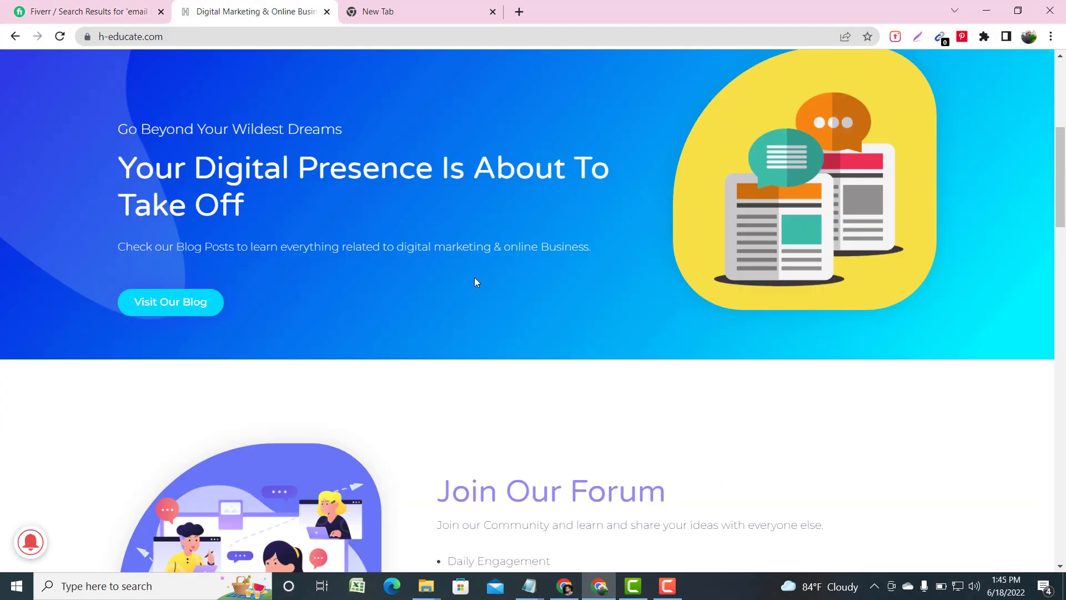
pyautogui.scroll(5, 477, 281)
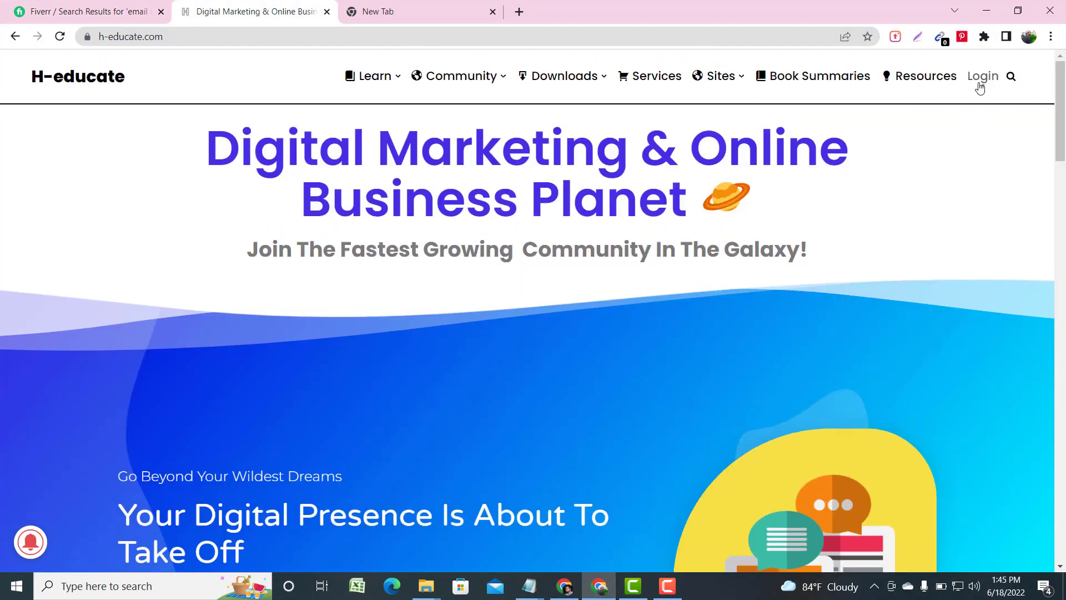
pyautogui.scroll(-5, 374, 207)
pyautogui.scroll(5, 380, 200)
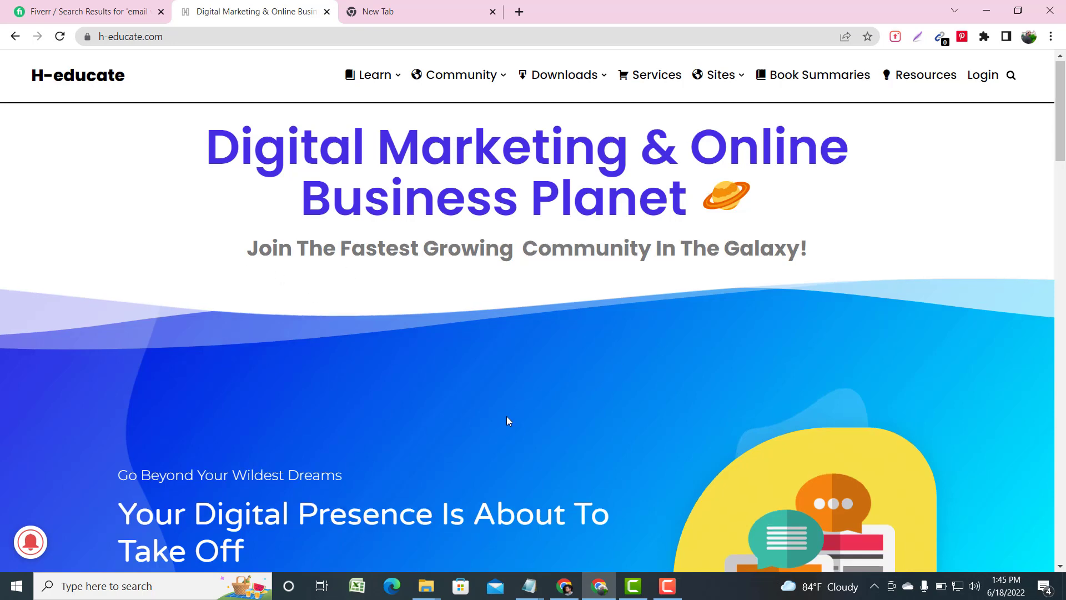
pyautogui.scroll(-3, 506, 418)
pyautogui.scroll(3, 506, 418)
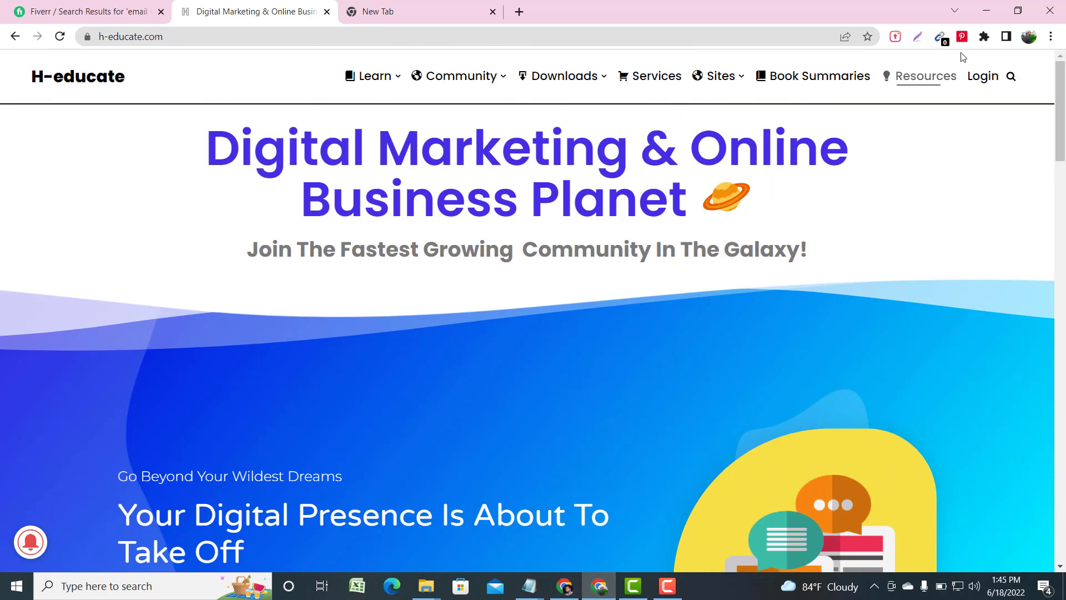
pyautogui.click(984, 12)
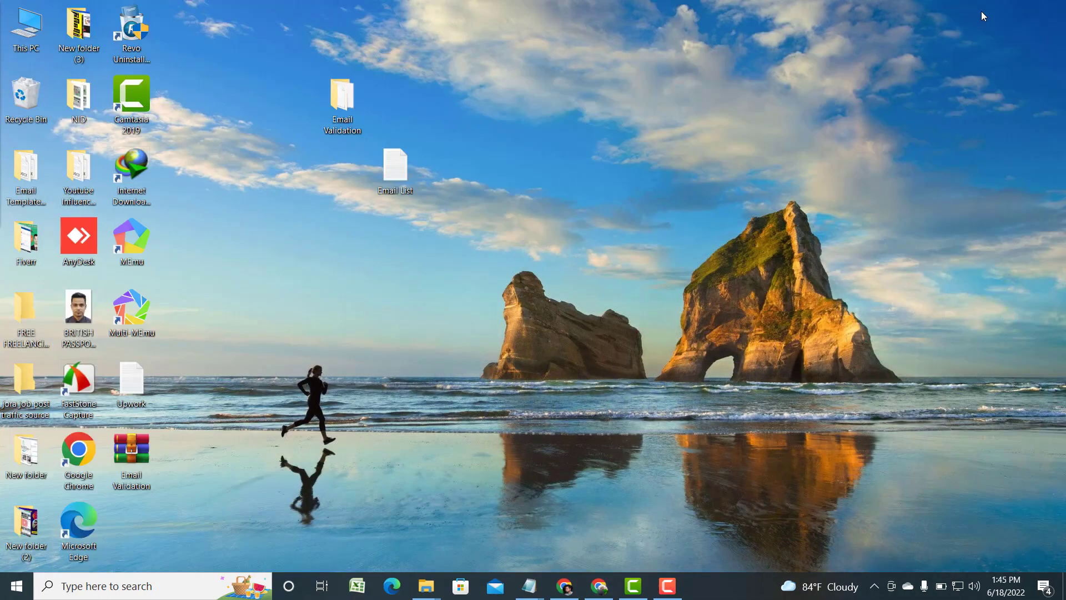
# - Open the Email Validation folder maximized, launch the email Validation application from it, and minimize the folder window
pyautogui.doubleClick(343, 106)
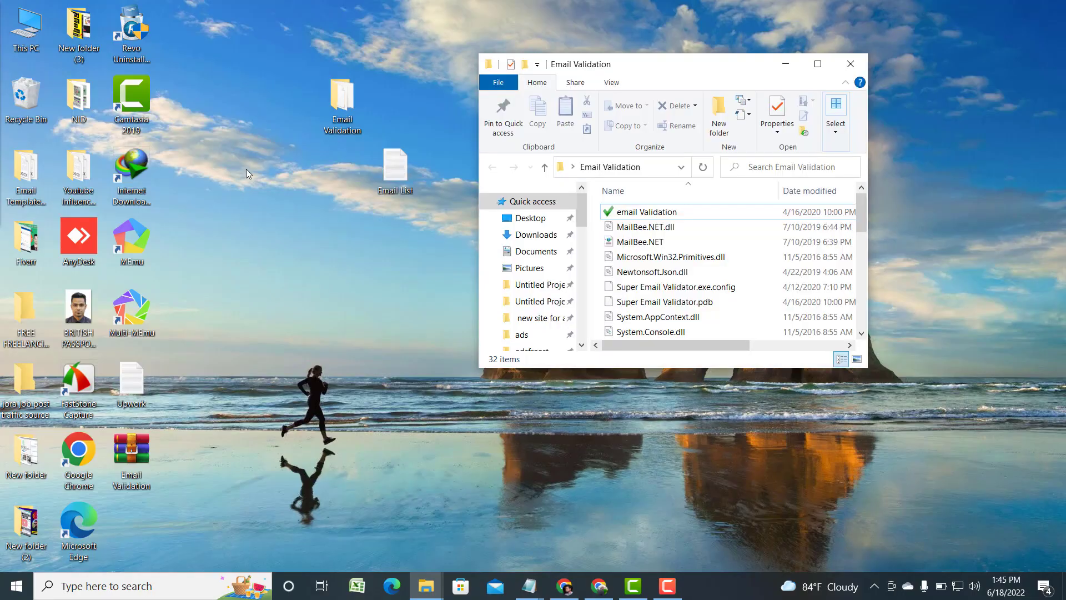
pyautogui.click(817, 63)
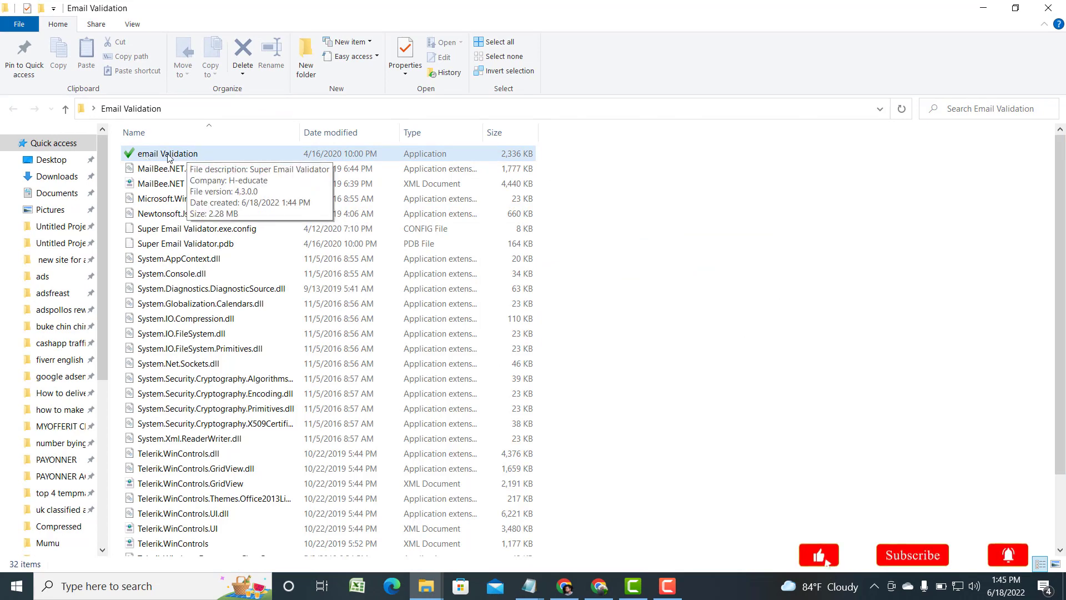
pyautogui.click(208, 158)
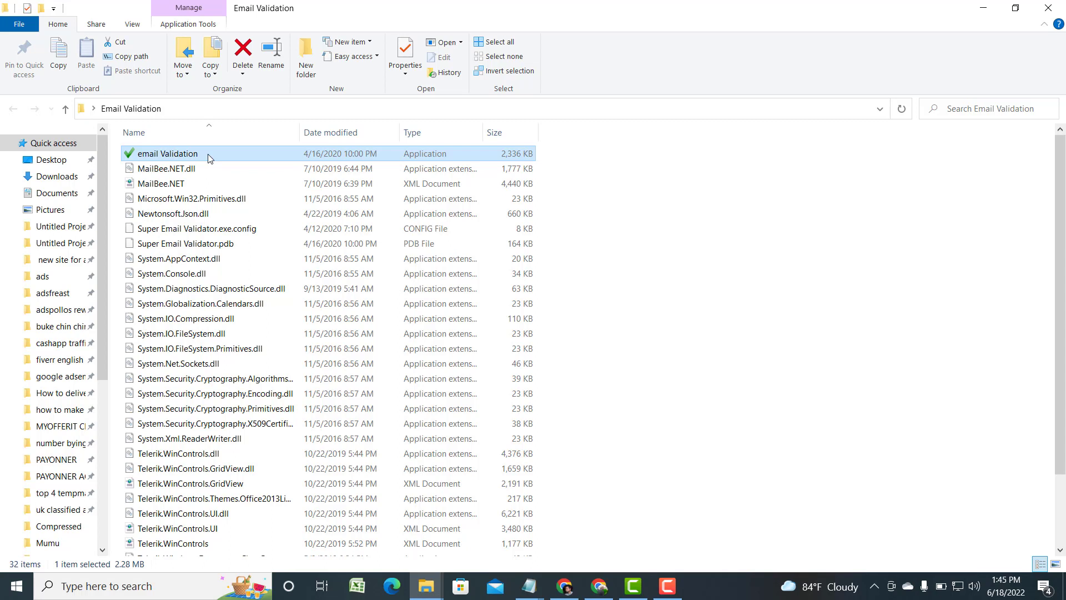
pyautogui.doubleClick(208, 158)
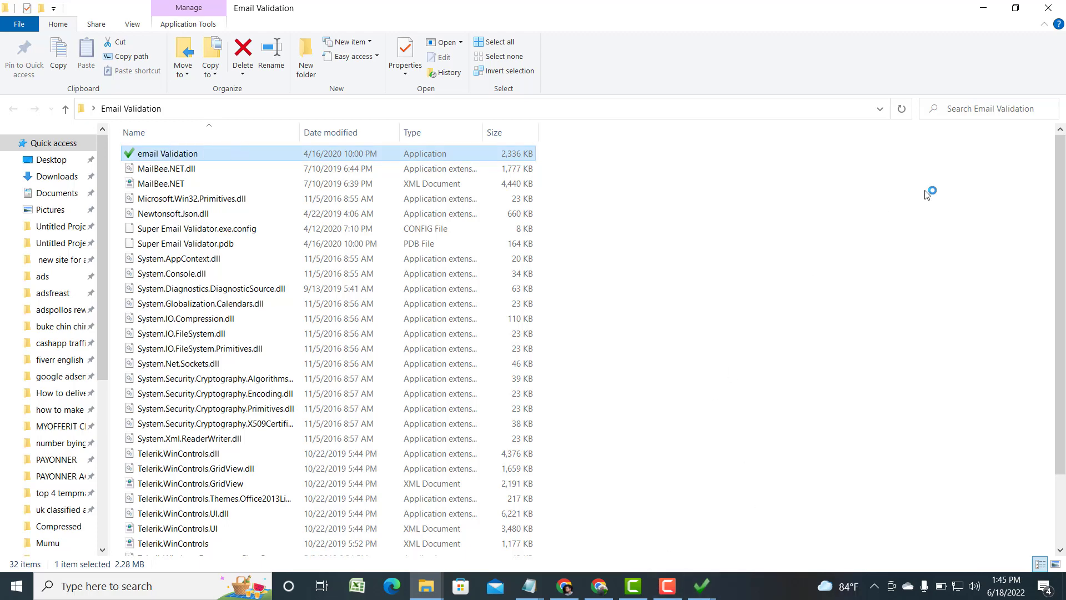
pyautogui.click(981, 7)
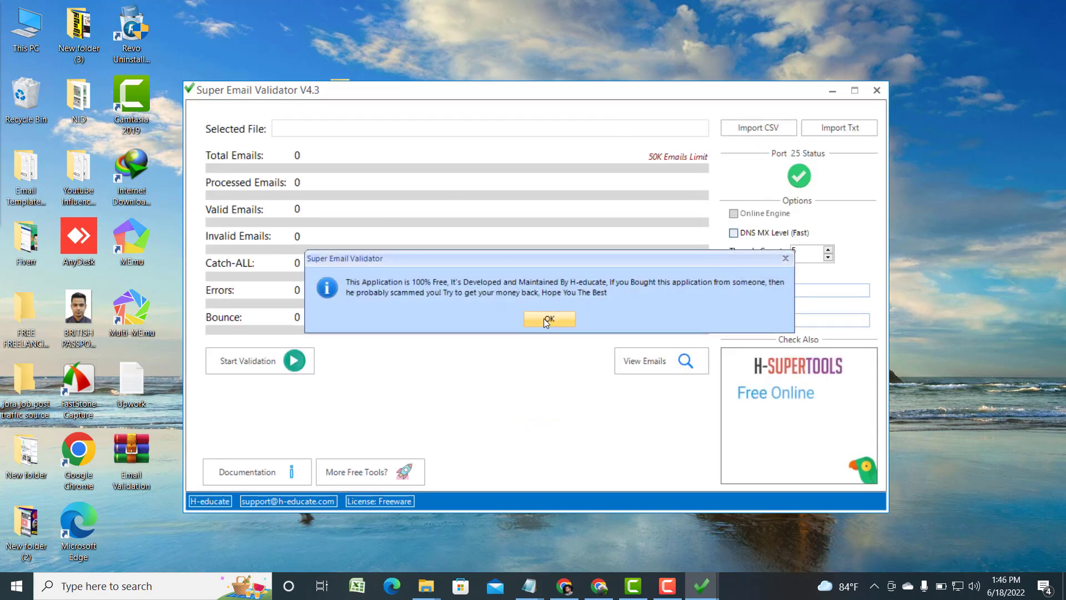
# - Dismiss the startup notices and close the duplicate Super Email Validator window, keeping a single one open
pyautogui.click(544, 318)
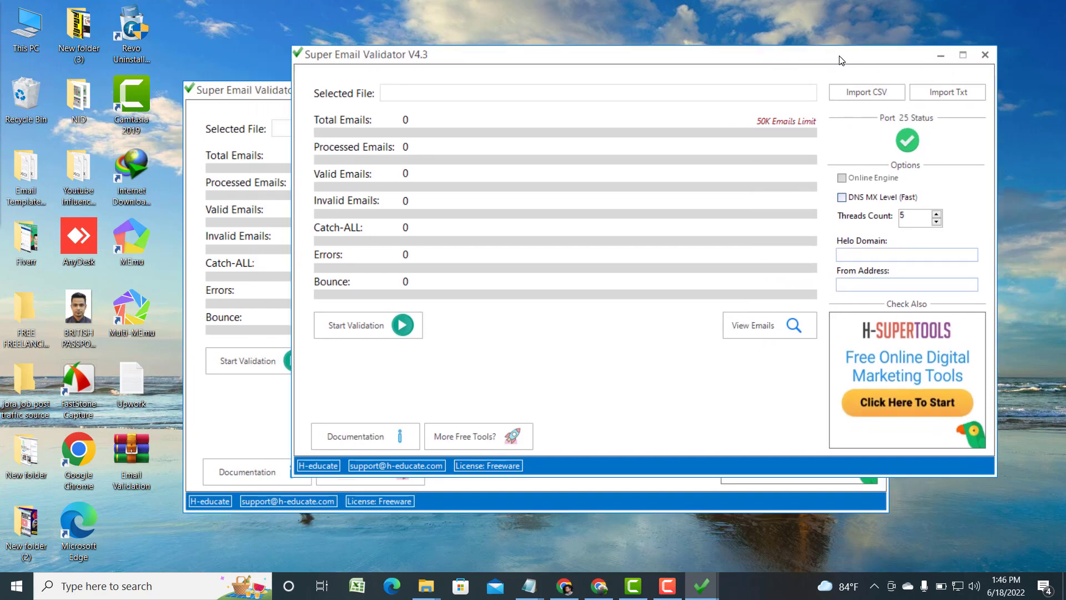
pyautogui.click(979, 57)
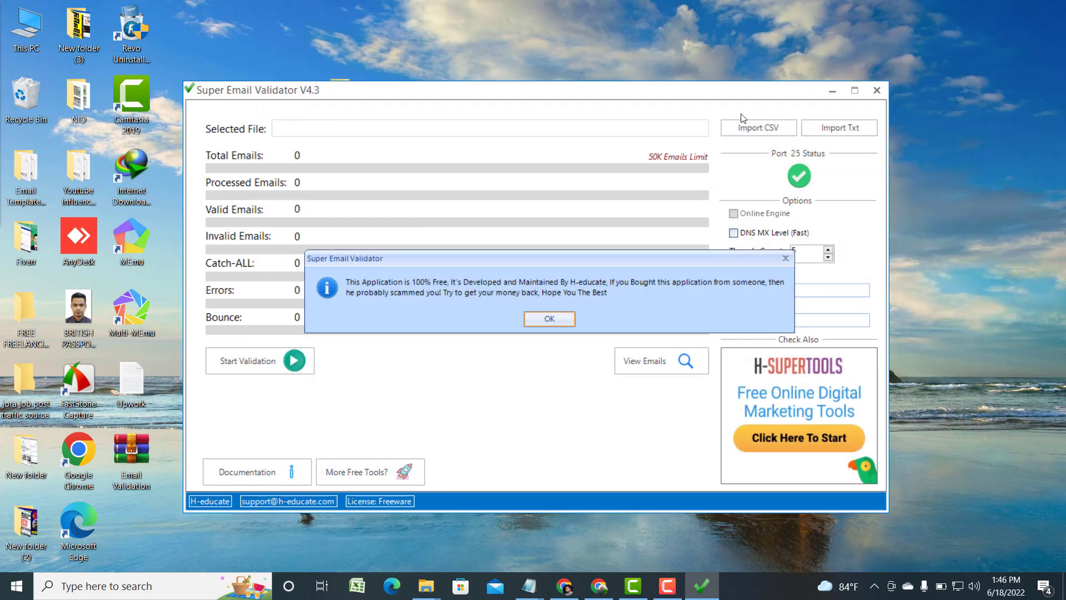
pyautogui.click(549, 320)
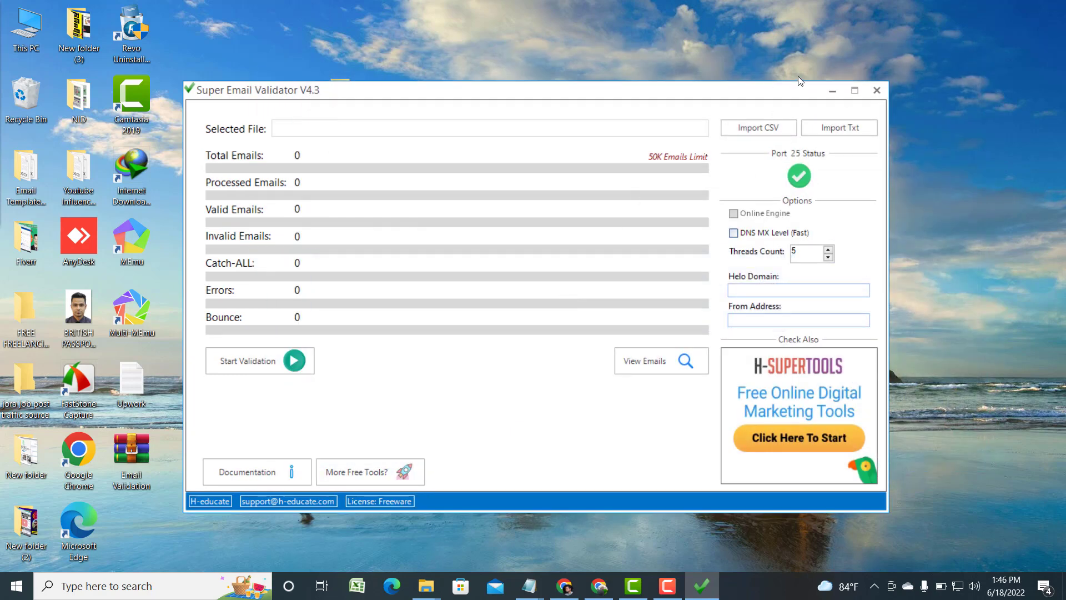
# - Minimize Super Email Validator, place the Email List file in the same row as the Email Validation folder, and restore the validator
pyautogui.click(827, 92)
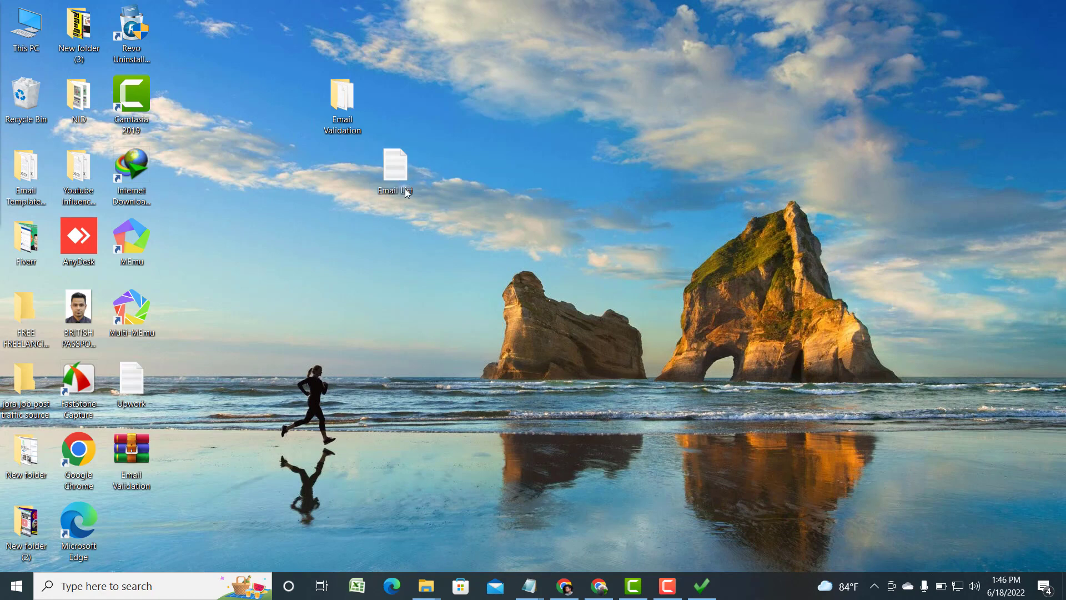
pyautogui.moveTo(391, 177); pyautogui.dragTo(441, 142)
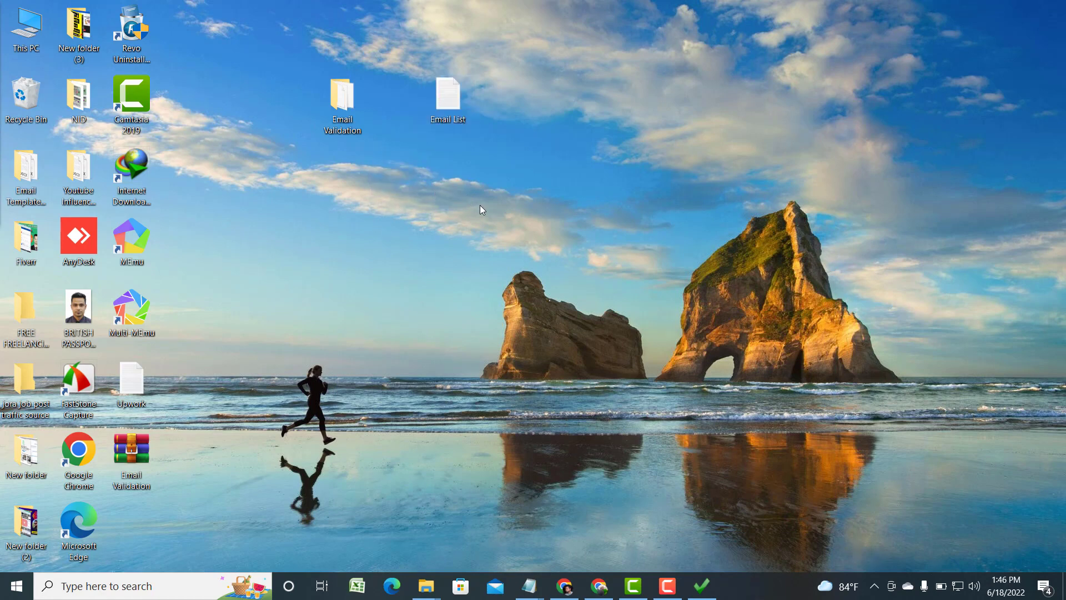
pyautogui.click(694, 587)
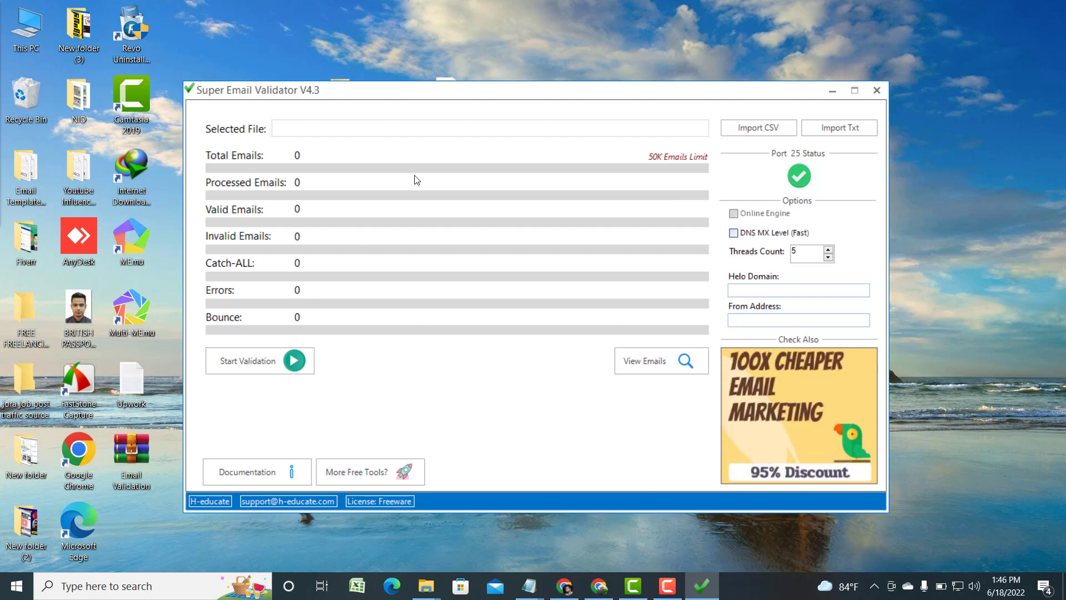
# - Import the Email List text file from the desktop into Super Email Validator
pyautogui.click(834, 128)
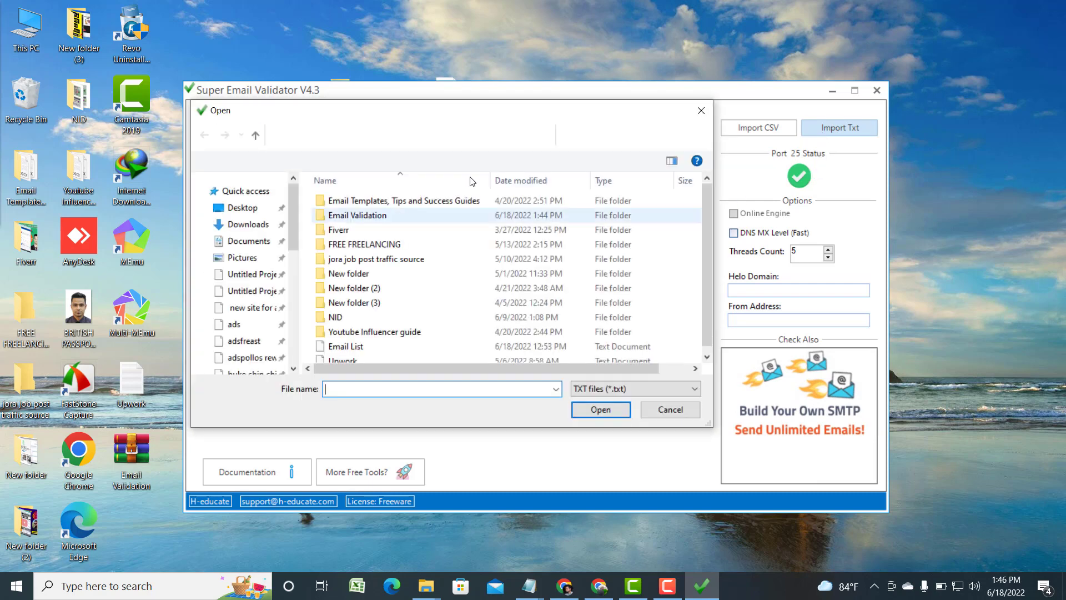
pyautogui.scroll(-1, 402, 310)
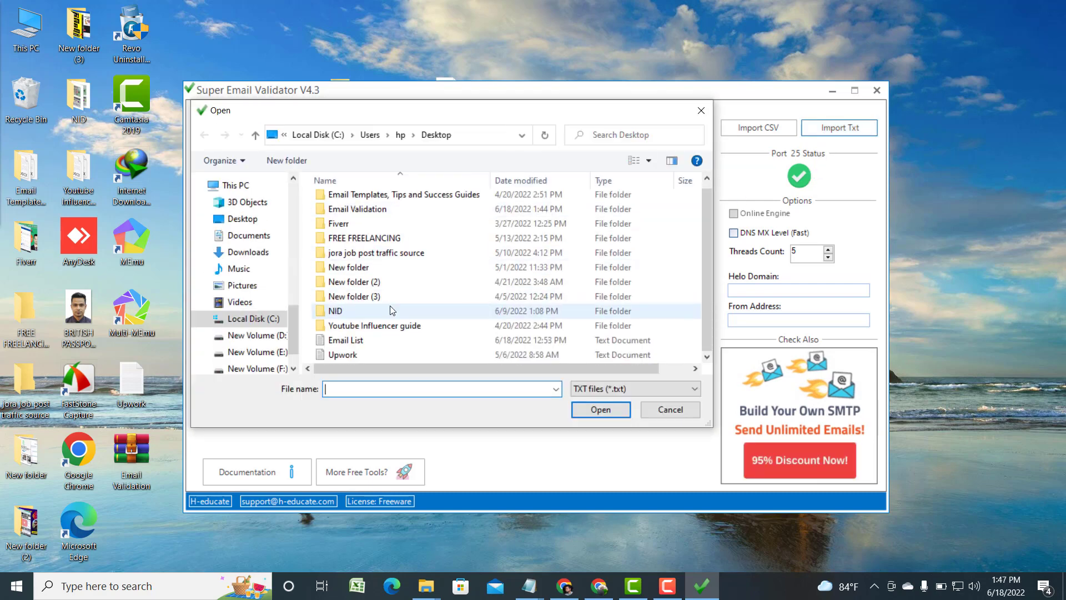
pyautogui.click(357, 346)
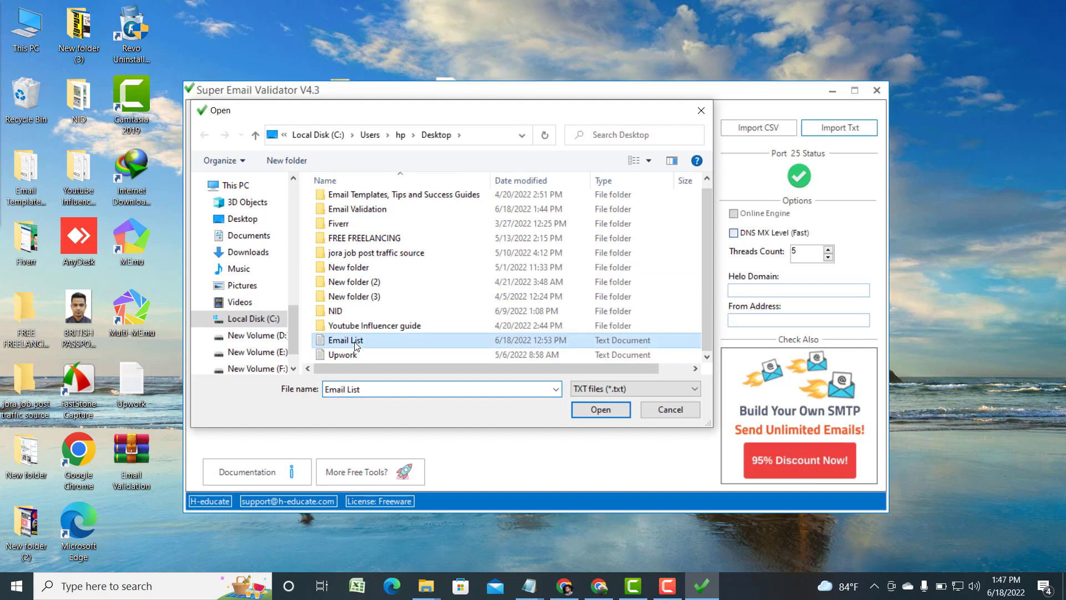
pyautogui.click(590, 412)
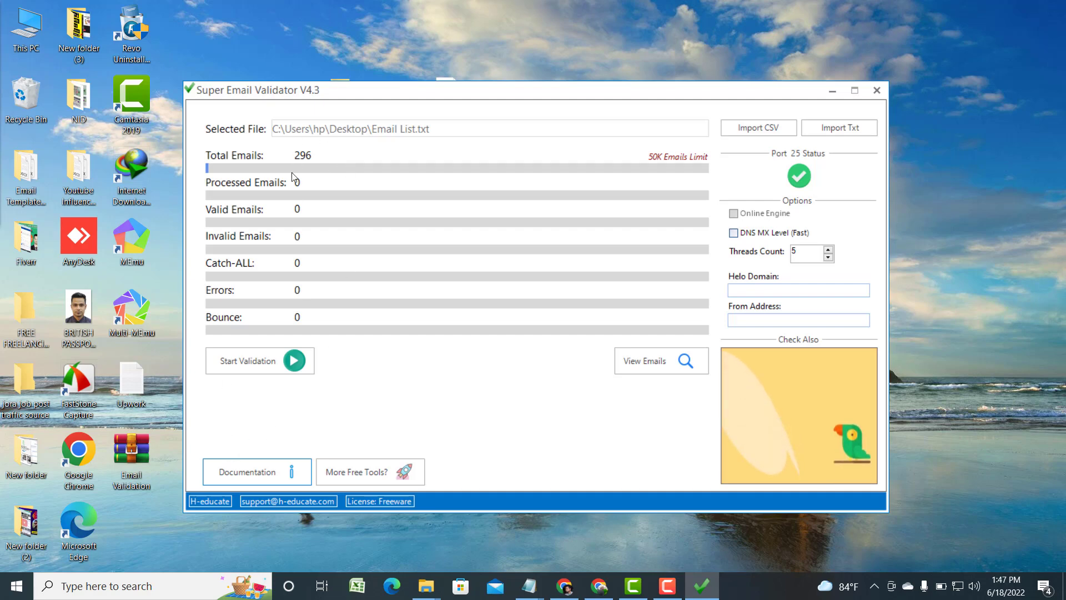
# - Run the validation on the imported email list and dismiss the completion notice
pyautogui.click(288, 361)
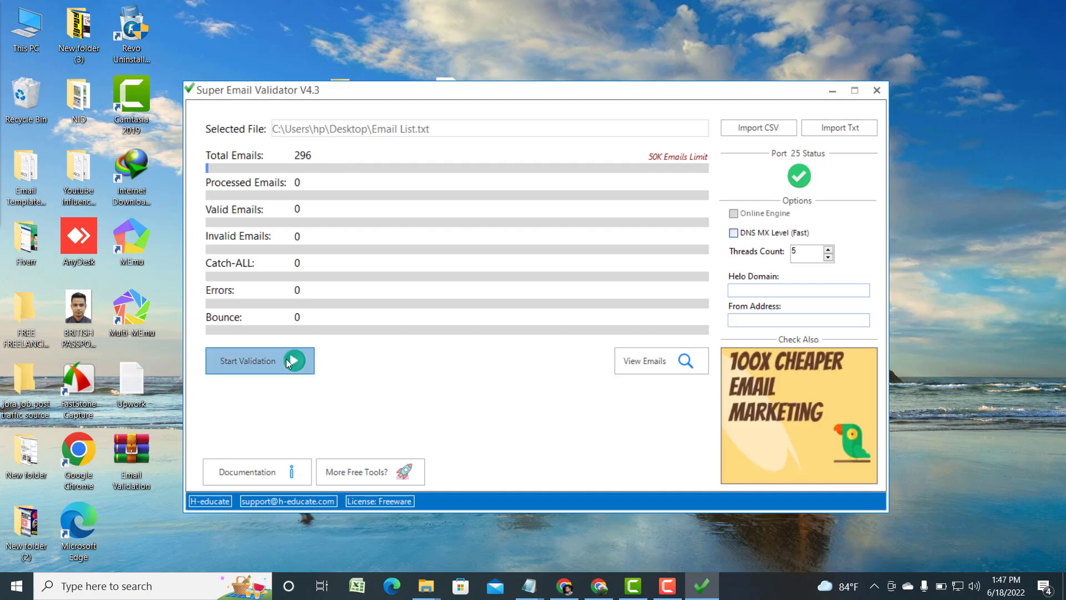
pyautogui.click(497, 324)
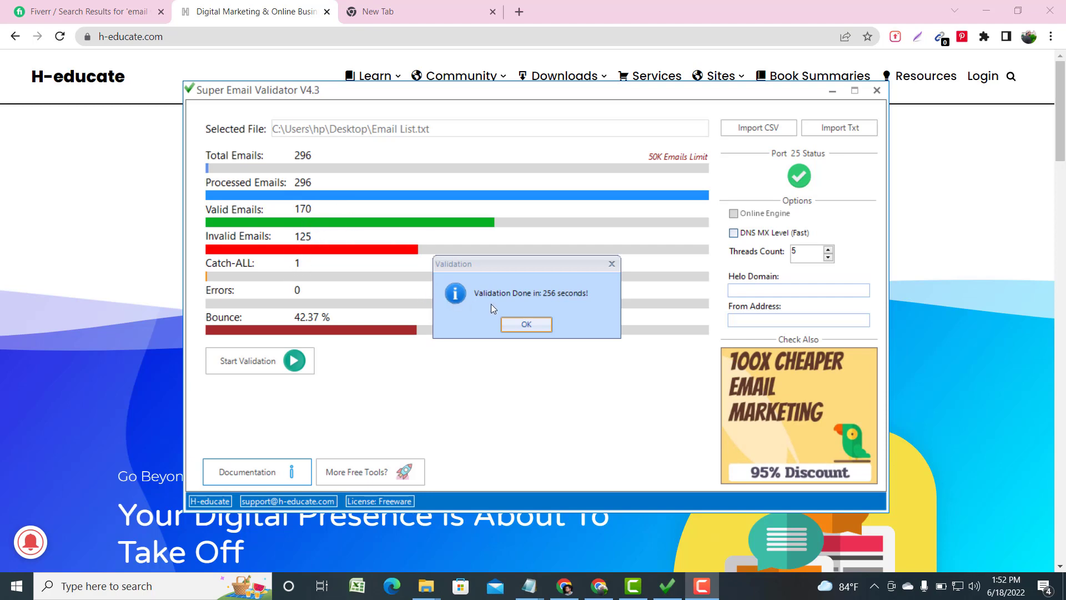
pyautogui.click(526, 324)
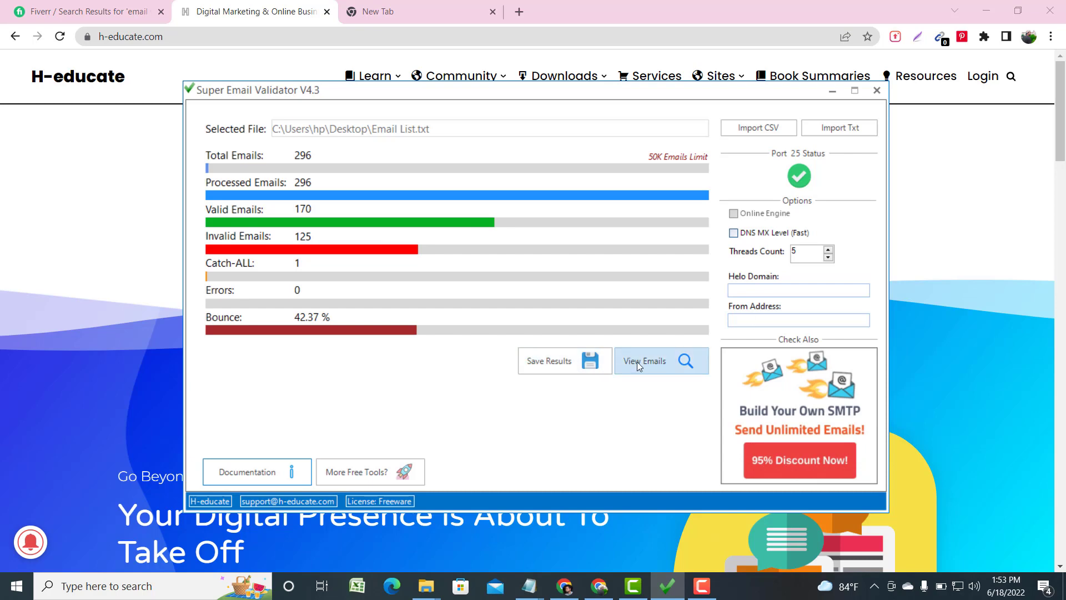
# - Open the validated emails, look through their verification results, and save them to the desktop as the CSV file All_Emails_List
pyautogui.click(655, 361)
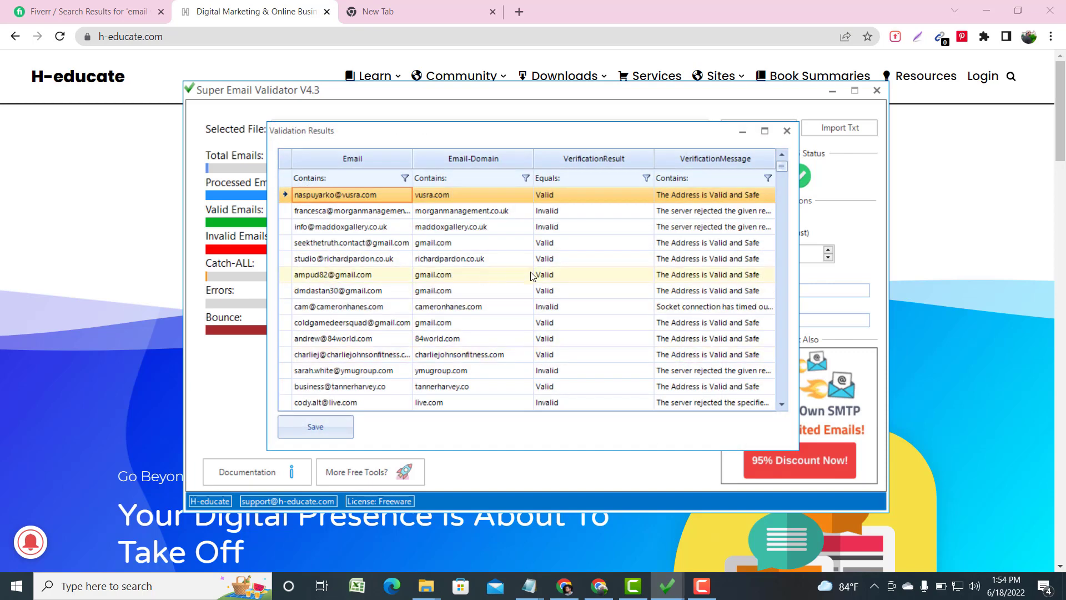
pyautogui.scroll(-4, 520, 295)
pyautogui.scroll(-10, 579, 297)
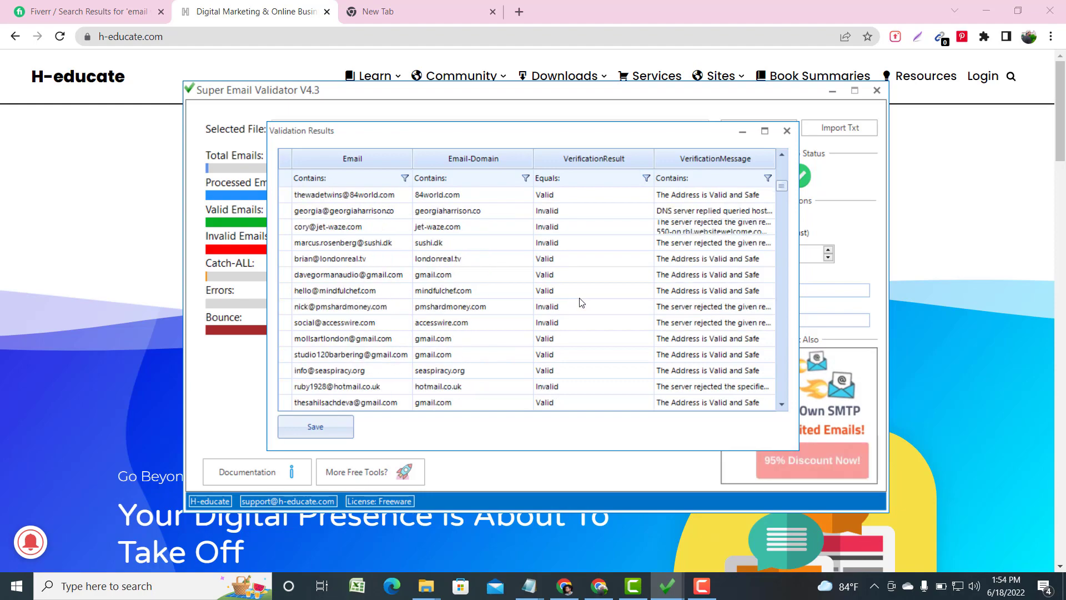
pyautogui.scroll(-12, 583, 299)
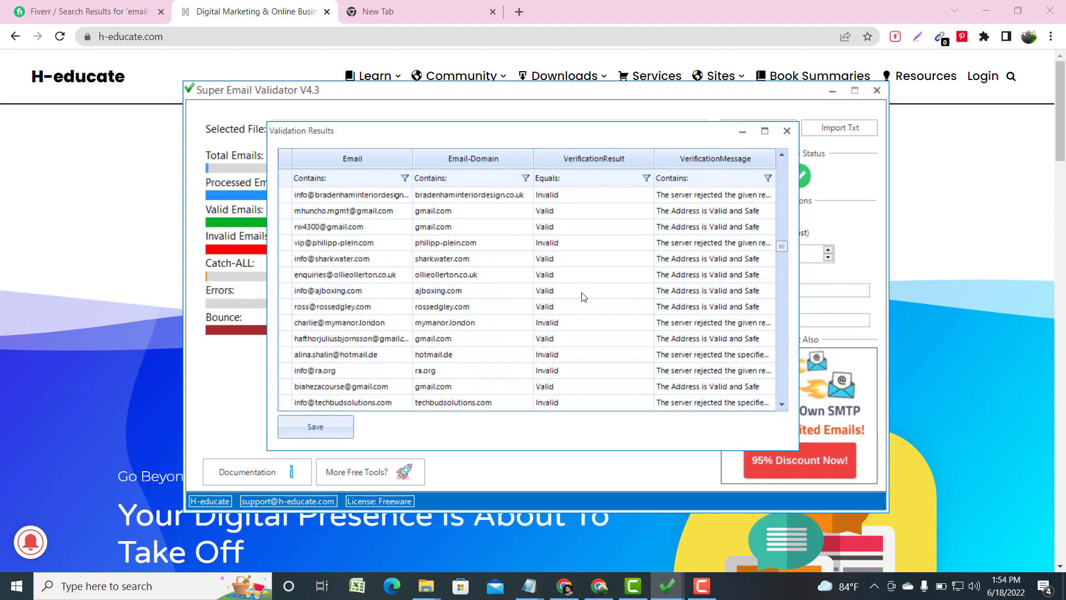
pyautogui.scroll(-12, 583, 288)
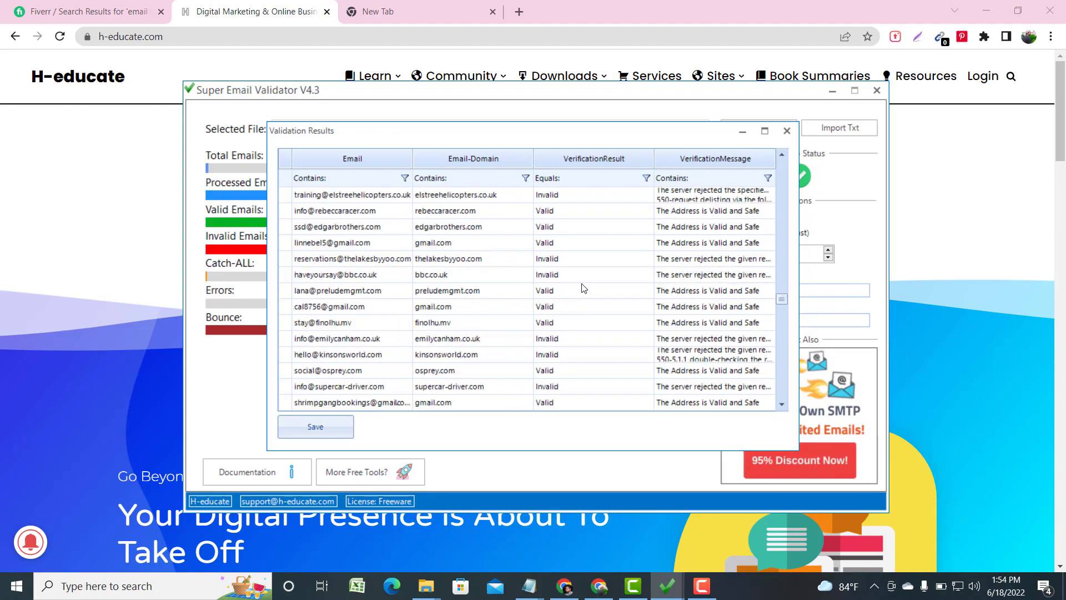
pyautogui.scroll(10, 583, 287)
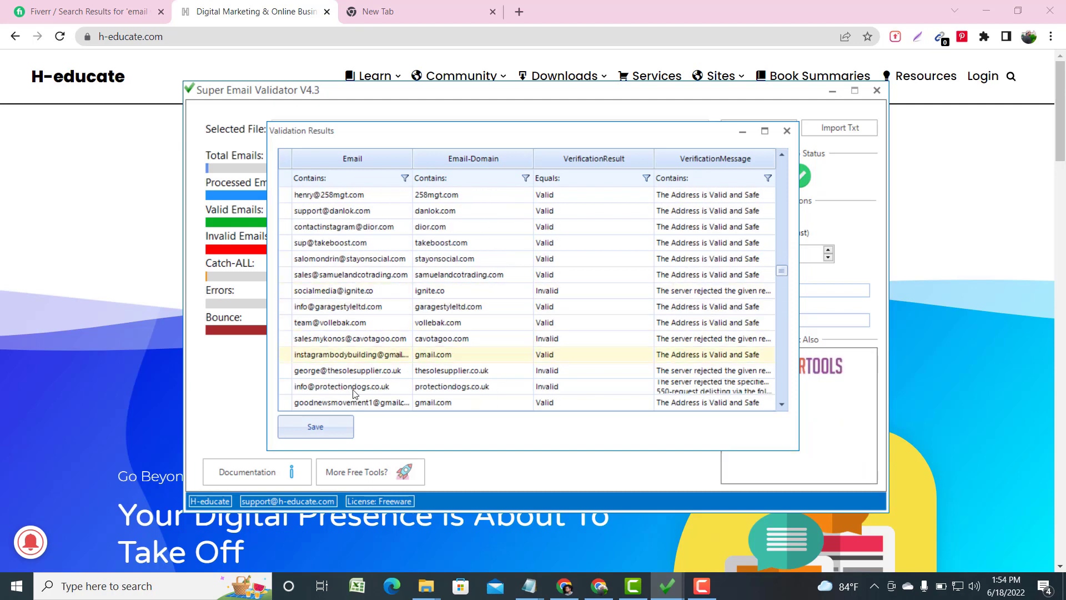
pyautogui.click(322, 418)
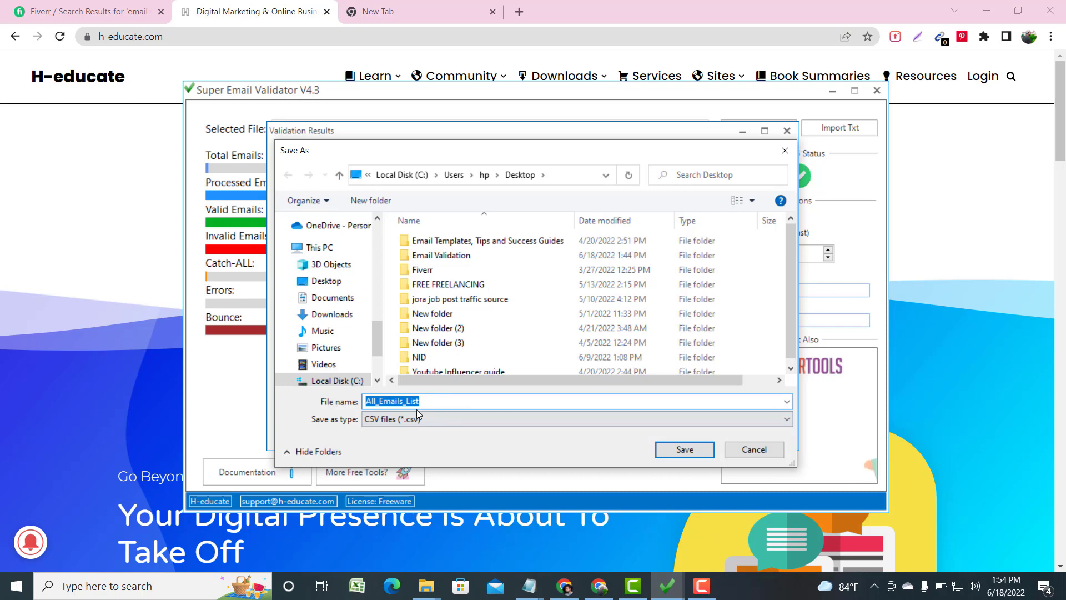
pyautogui.click(681, 449)
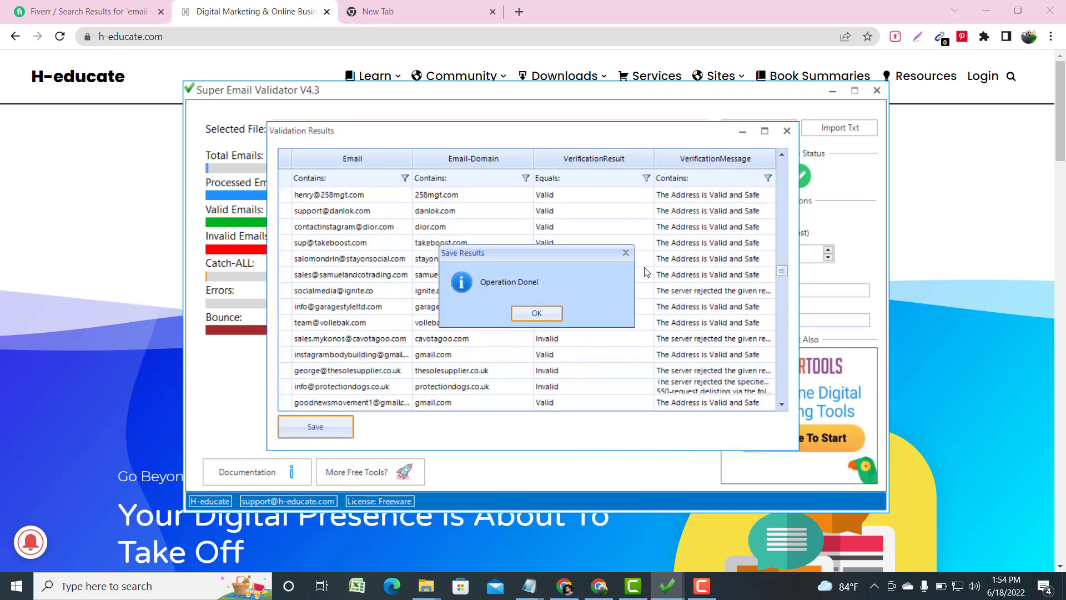
pyautogui.click(628, 255)
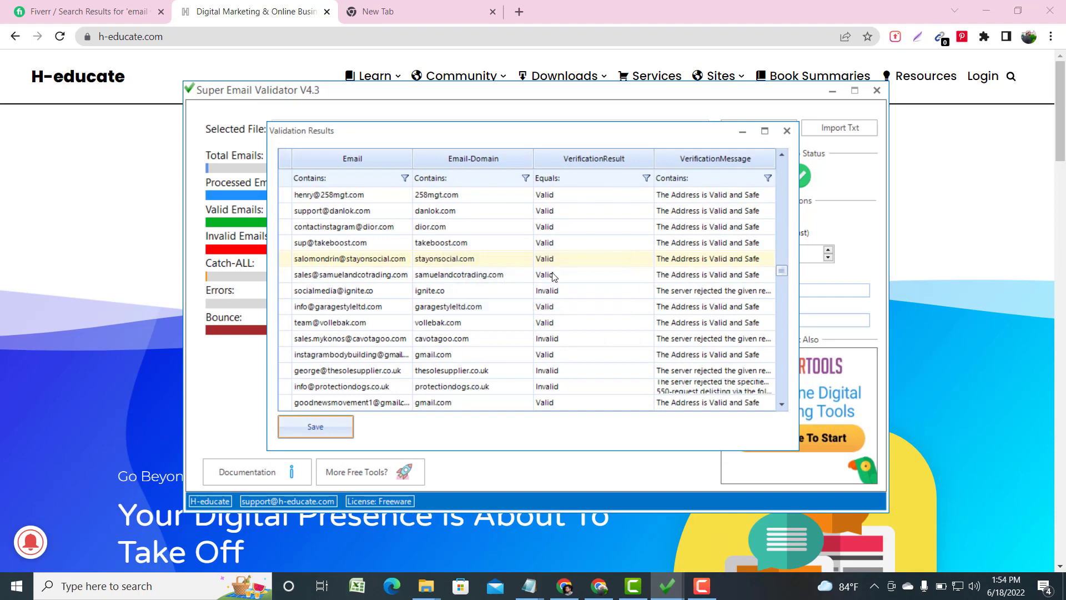
# - Close the validation results and the validator, minimize the remaining windows, and place the All_Emails_List file below the Email Validation folder
pyautogui.click(787, 131)
pyautogui.click(876, 91)
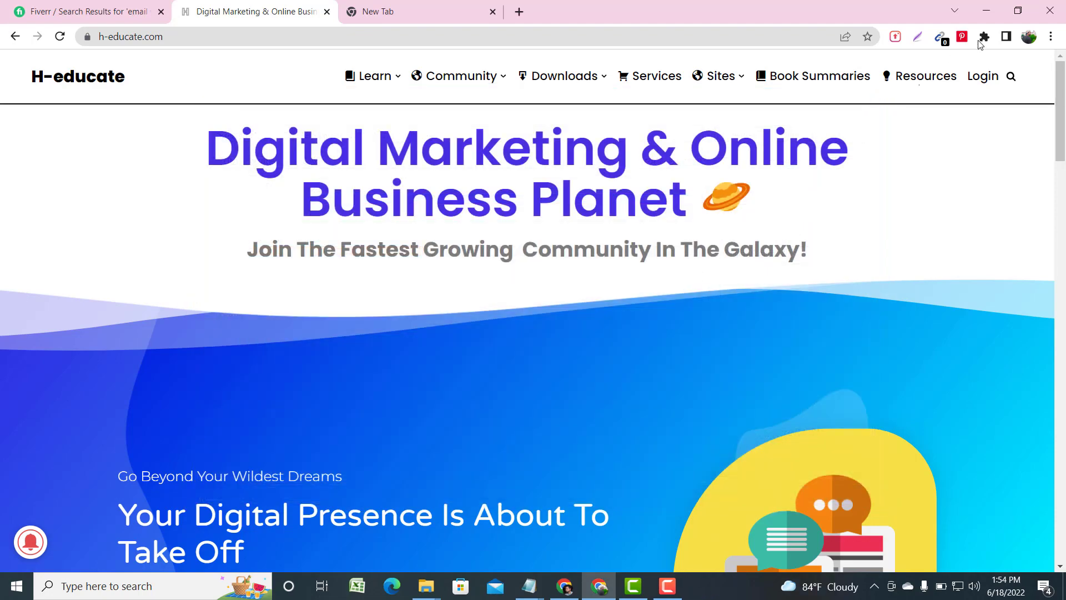
pyautogui.click(982, 11)
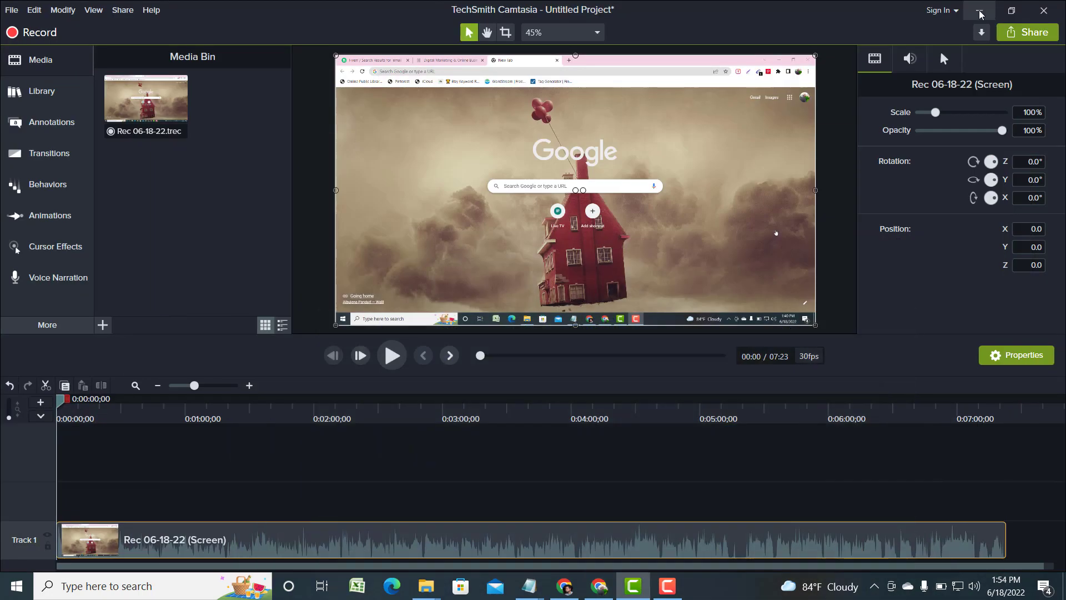
pyautogui.click(981, 12)
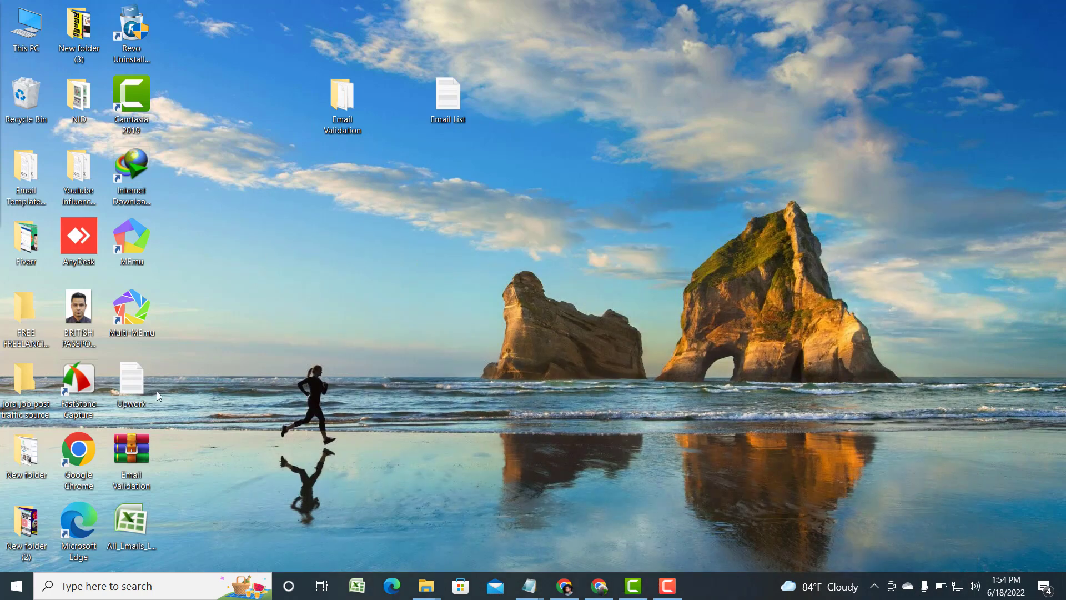
pyautogui.moveTo(208, 485); pyautogui.dragTo(358, 203)
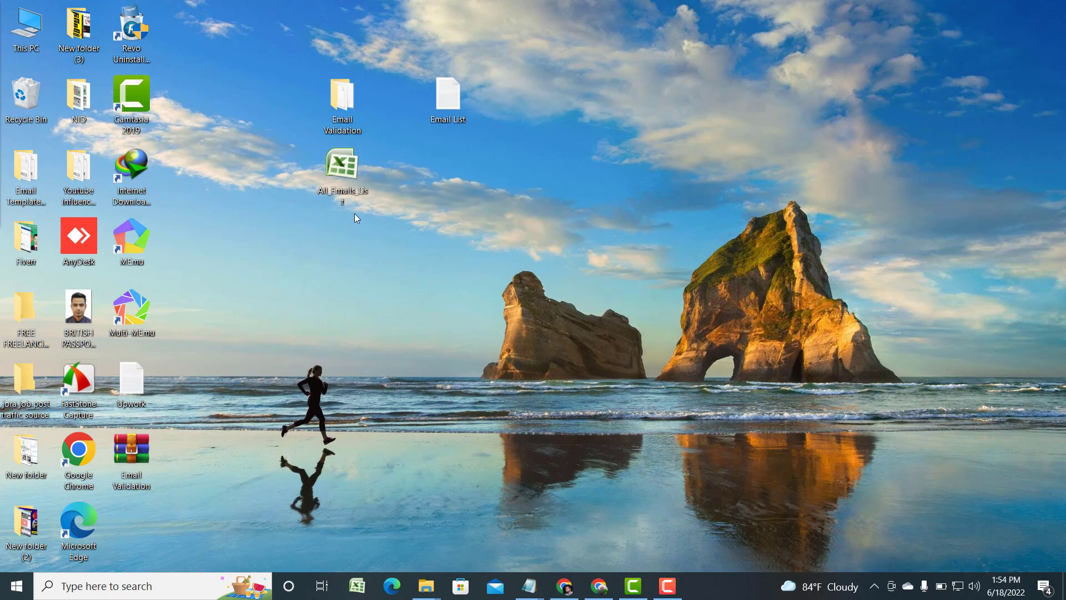
# - Open the All_Emails_List file from the desktop in Excel and widen the VerificationResult, Email-Domain and Email columns
pyautogui.doubleClick(348, 170)
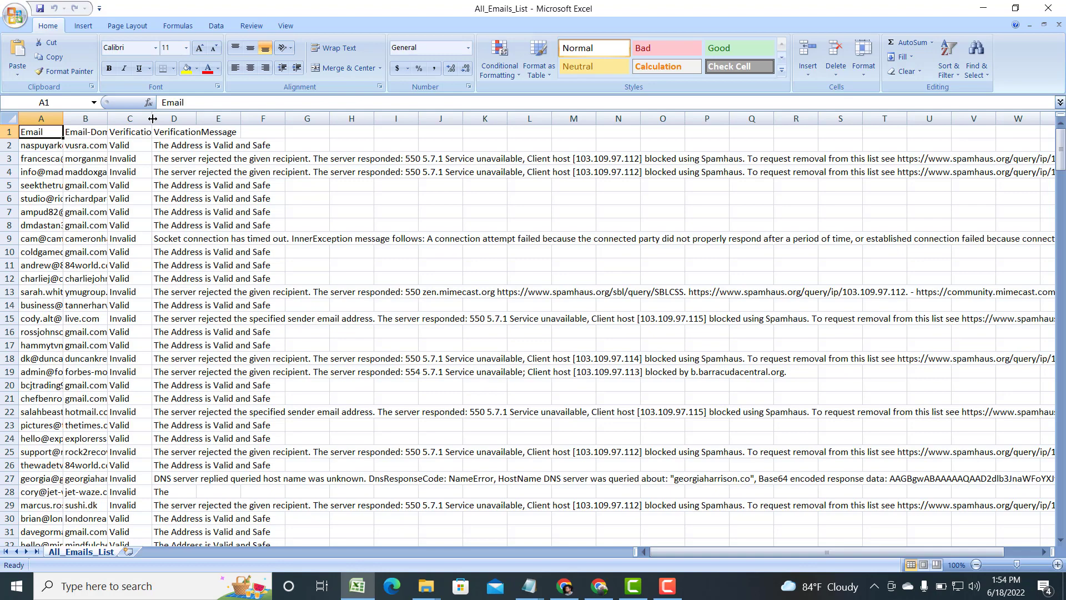
pyautogui.moveTo(152, 118); pyautogui.dragTo(397, 118)
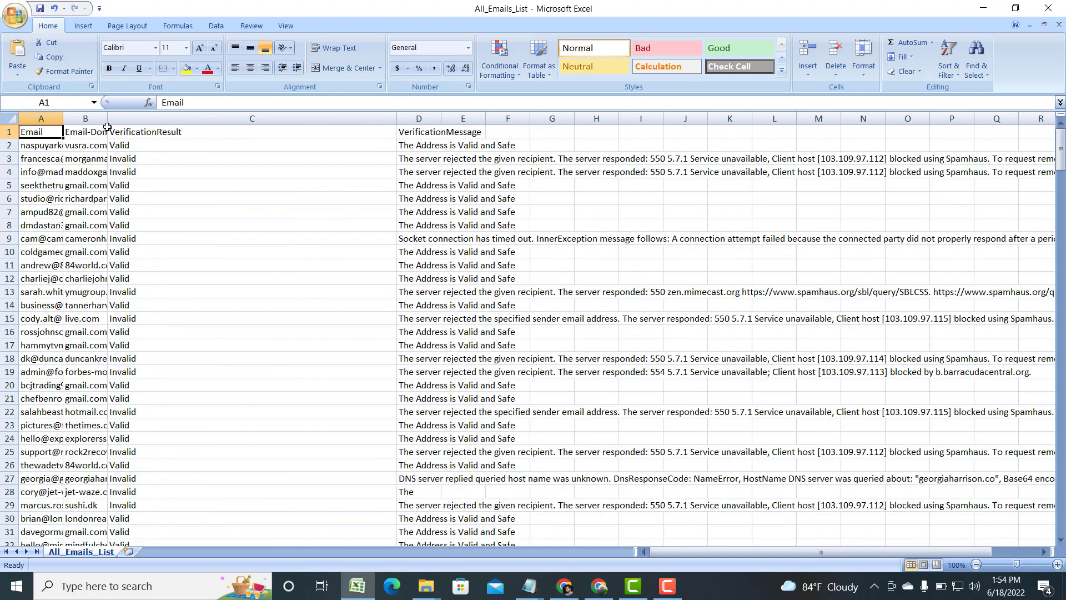
pyautogui.moveTo(109, 118); pyautogui.dragTo(222, 118)
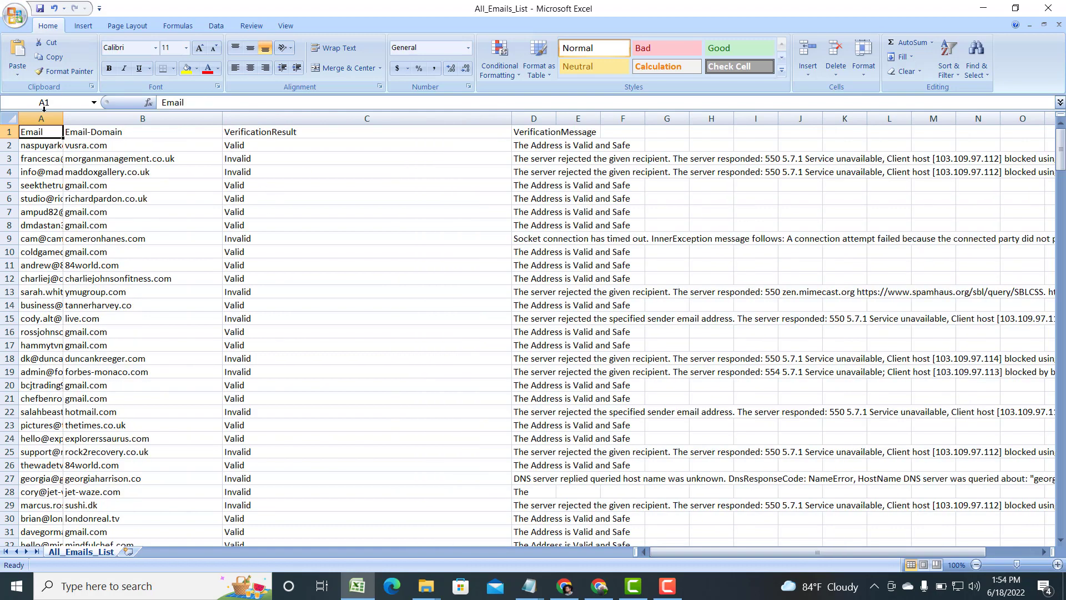
pyautogui.moveTo(63, 116); pyautogui.dragTo(161, 118)
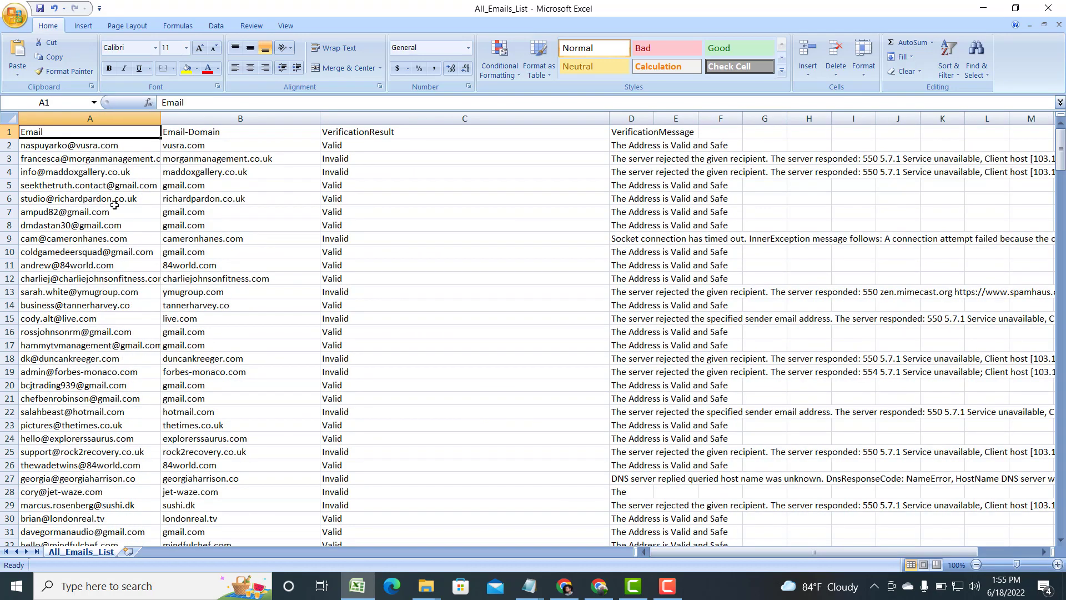
# - Look through the email, domain and verification result columns to compare the valid and invalid entries
pyautogui.click(107, 171)
pyautogui.click(192, 136)
pyautogui.click(350, 173)
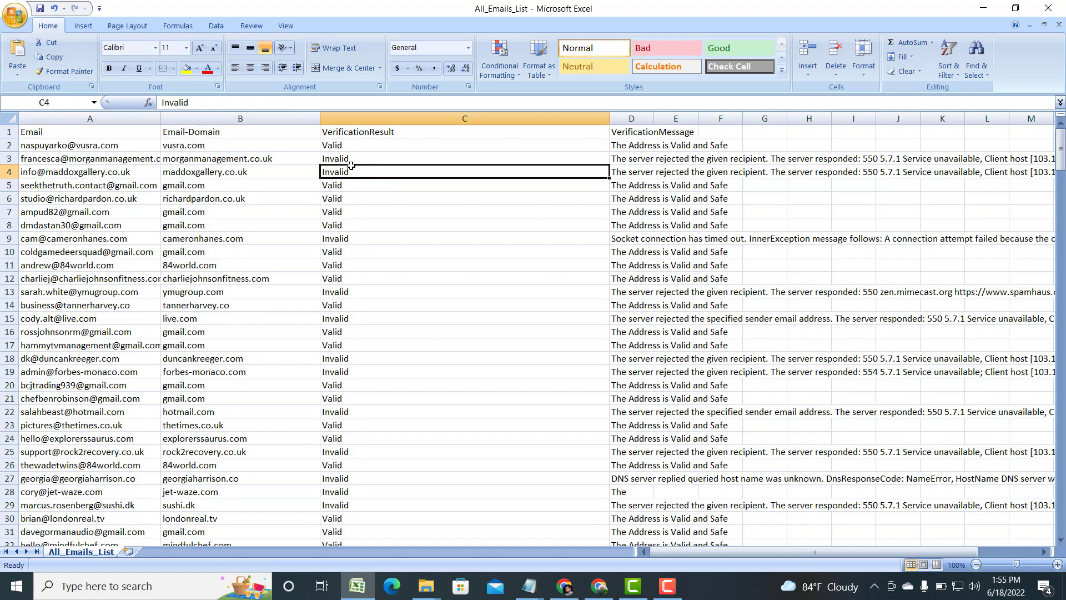
pyautogui.scroll(-8, 368, 280)
pyautogui.scroll(8, 367, 280)
pyautogui.scroll(-15, 387, 234)
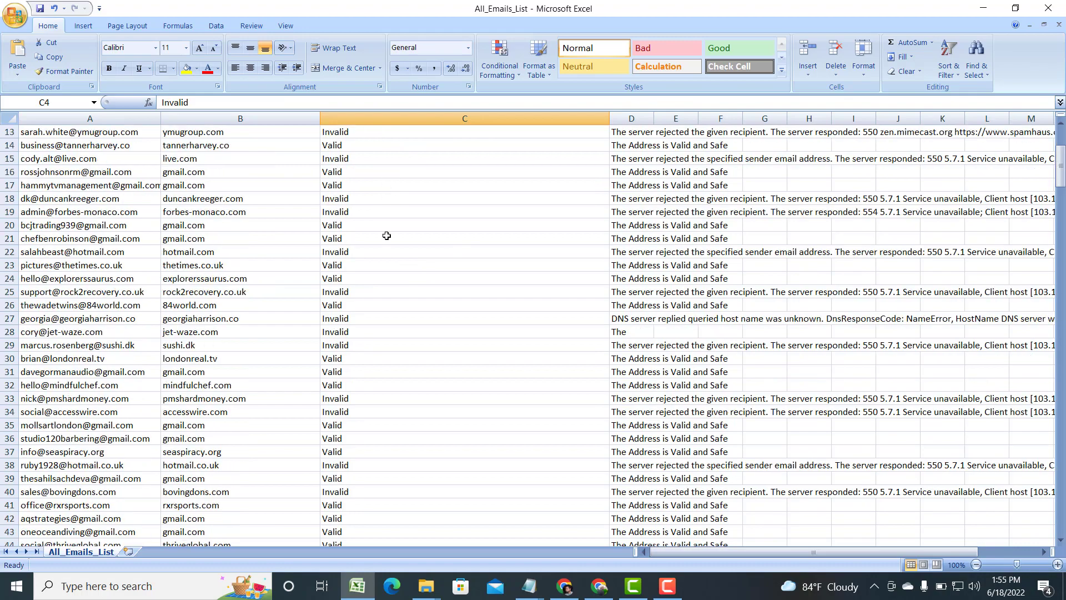
pyautogui.scroll(15, 387, 234)
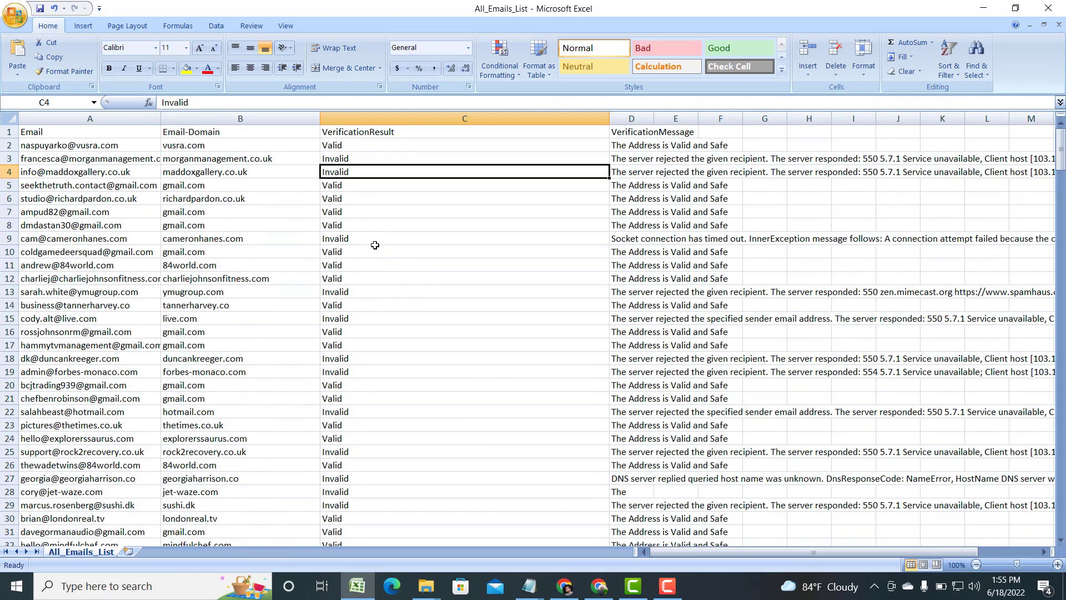
pyautogui.click(381, 250)
pyautogui.click(398, 149)
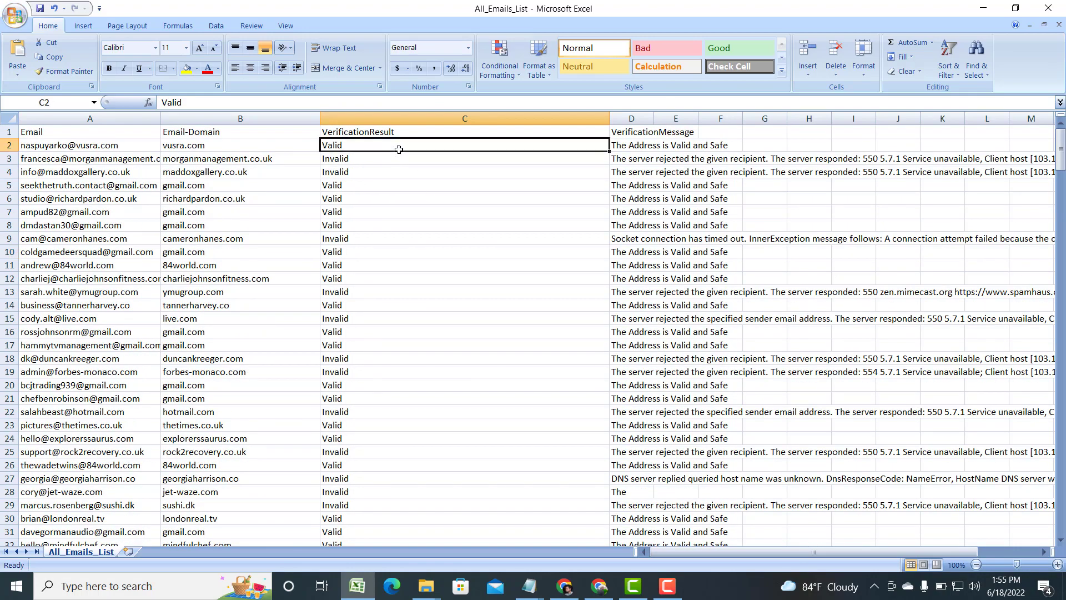
pyautogui.click(357, 198)
# - Select the whole email table, add filters, and filter the VerificationResult column to show only Valid
pyautogui.click(391, 149)
pyautogui.hotkey('ctrl', 'a')
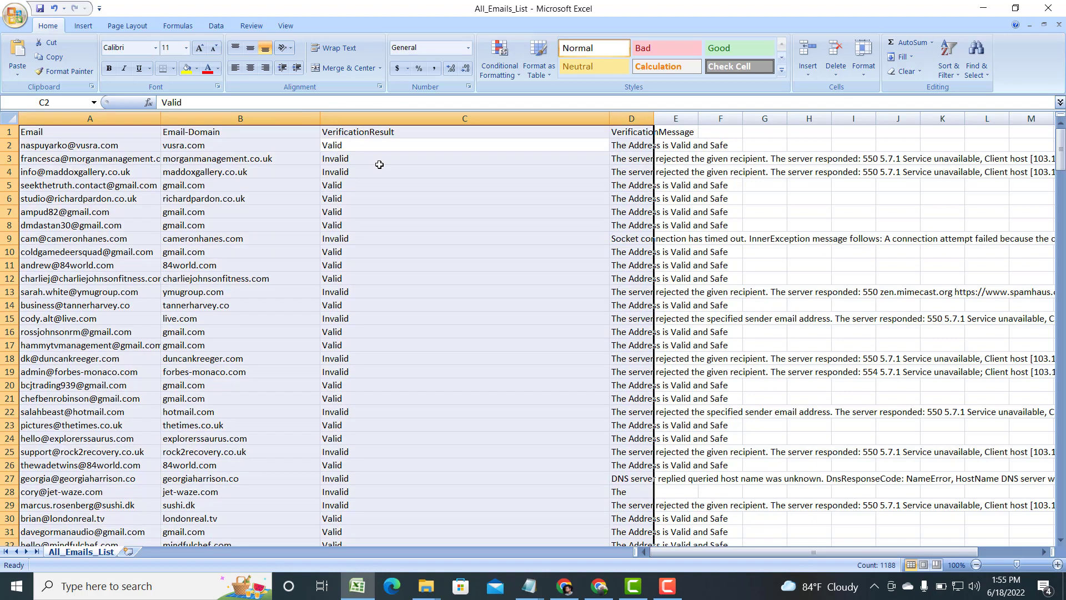
pyautogui.click(952, 72)
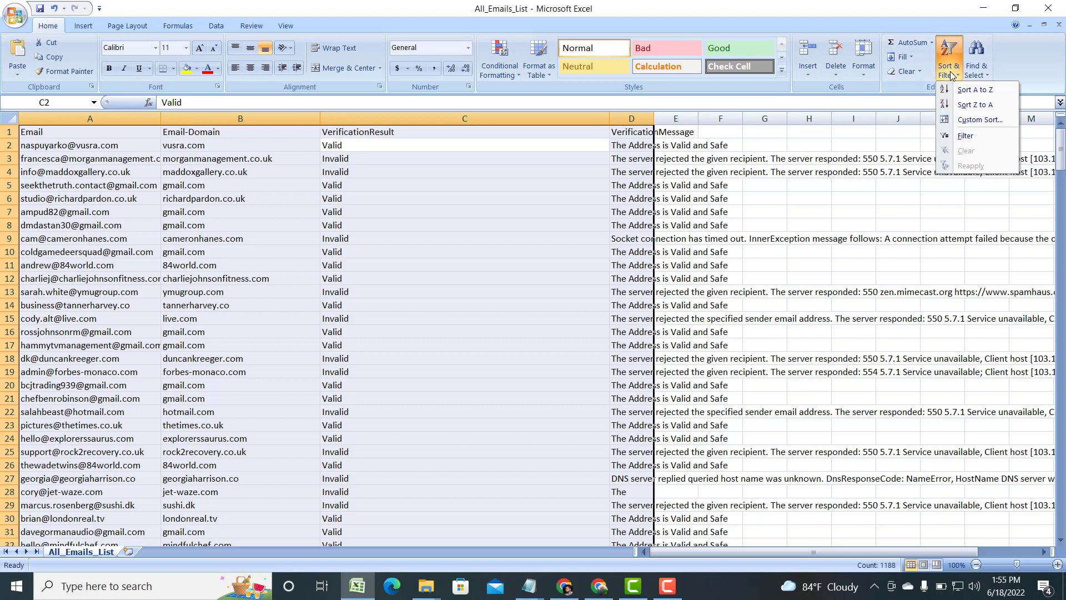
pyautogui.click(965, 137)
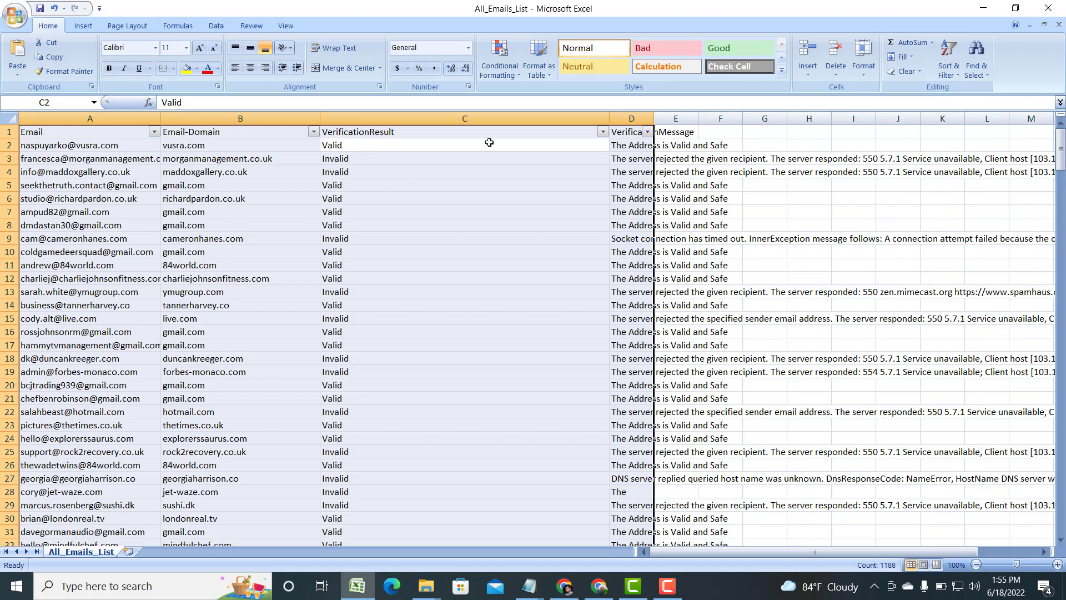
pyautogui.click(603, 132)
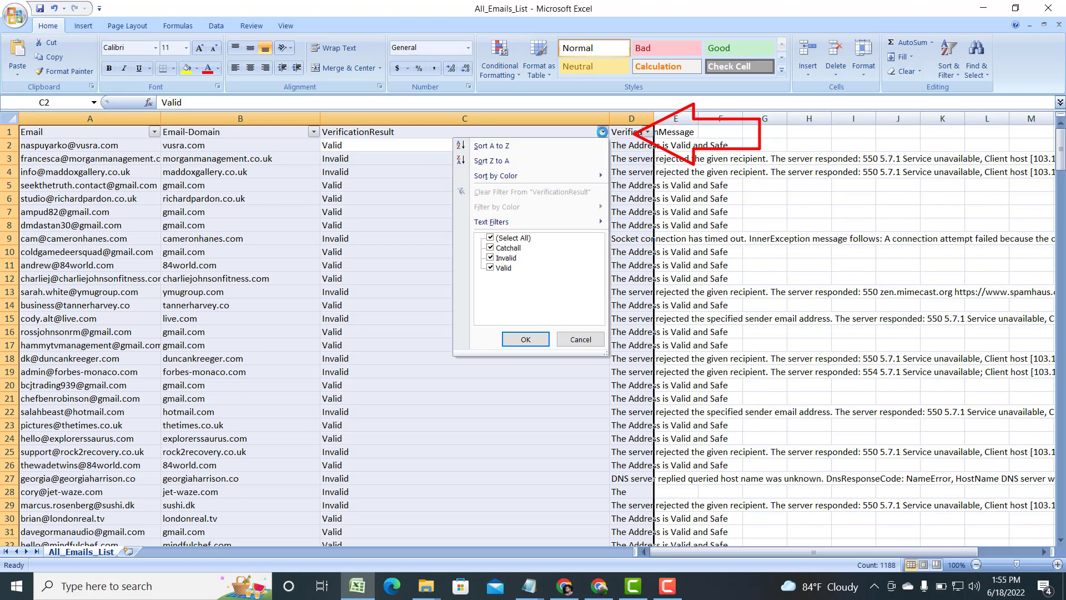
pyautogui.click(491, 238)
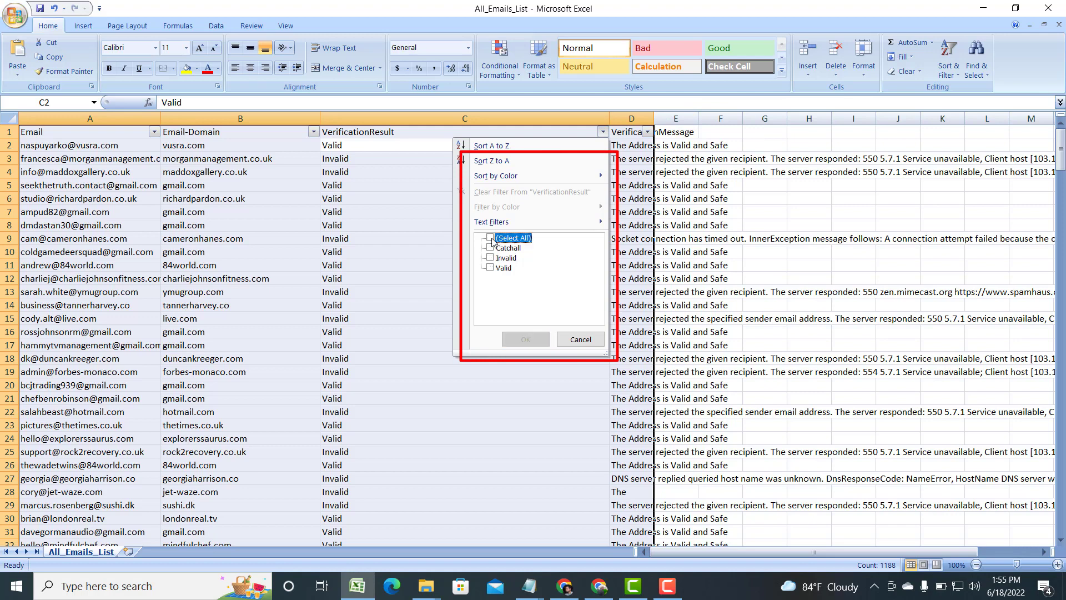
pyautogui.click(491, 268)
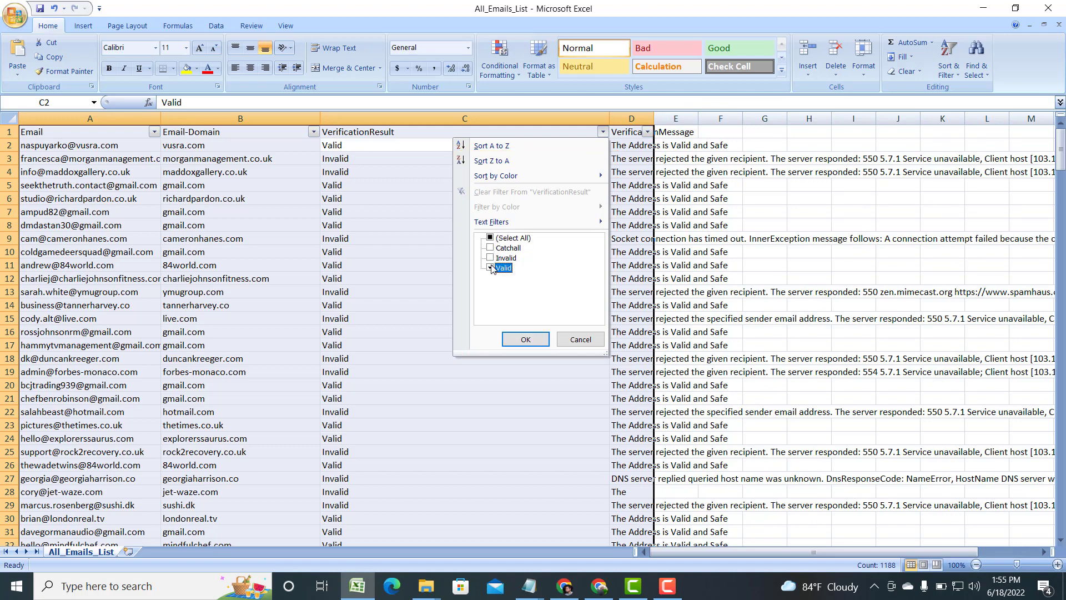
pyautogui.click(523, 340)
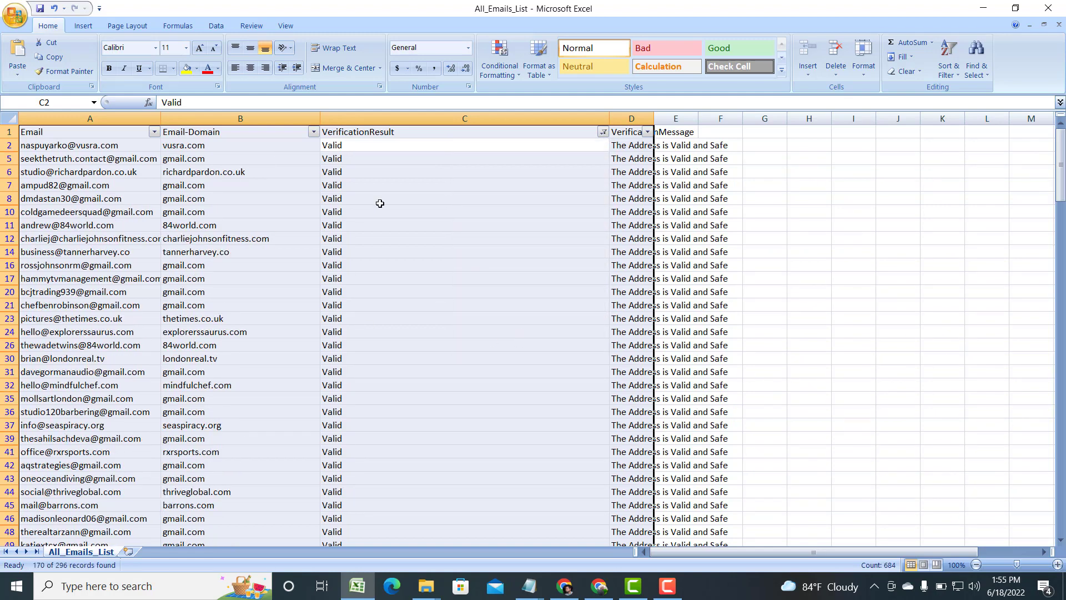
# - Look through the filtered list to check the verification result of every remaining email
pyautogui.scroll(-10, 400, 274)
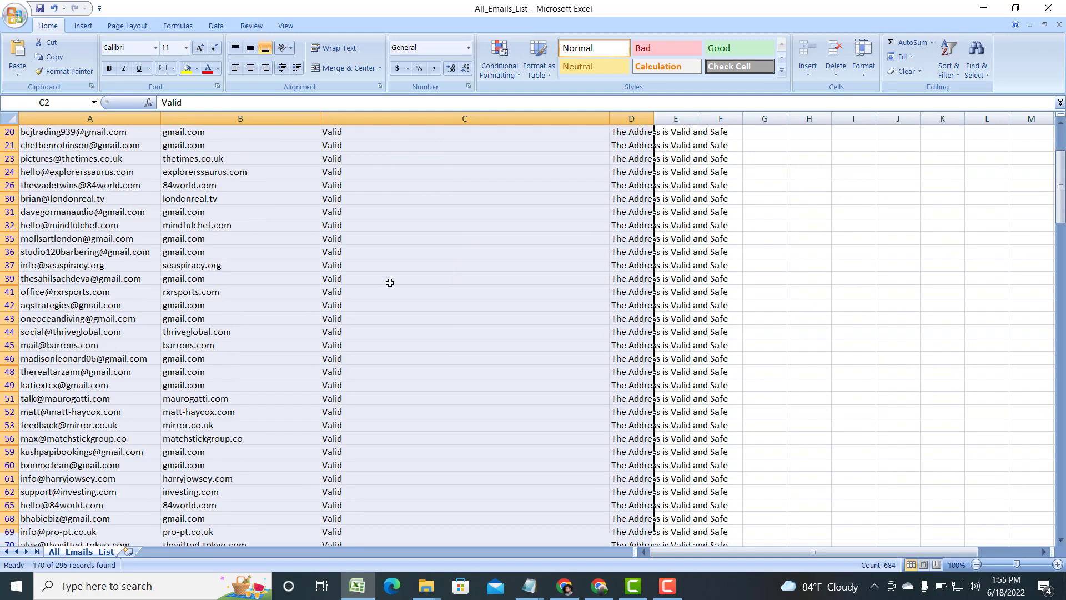
pyautogui.click(452, 277)
pyautogui.click(533, 159)
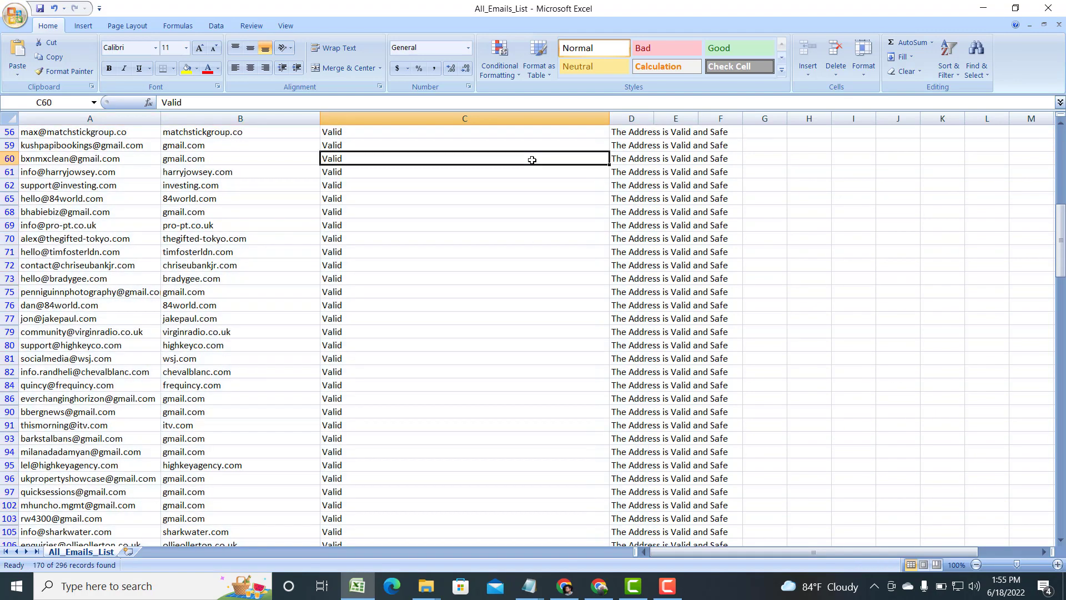
pyautogui.scroll(-10, 377, 207)
pyautogui.scroll(-20, 394, 243)
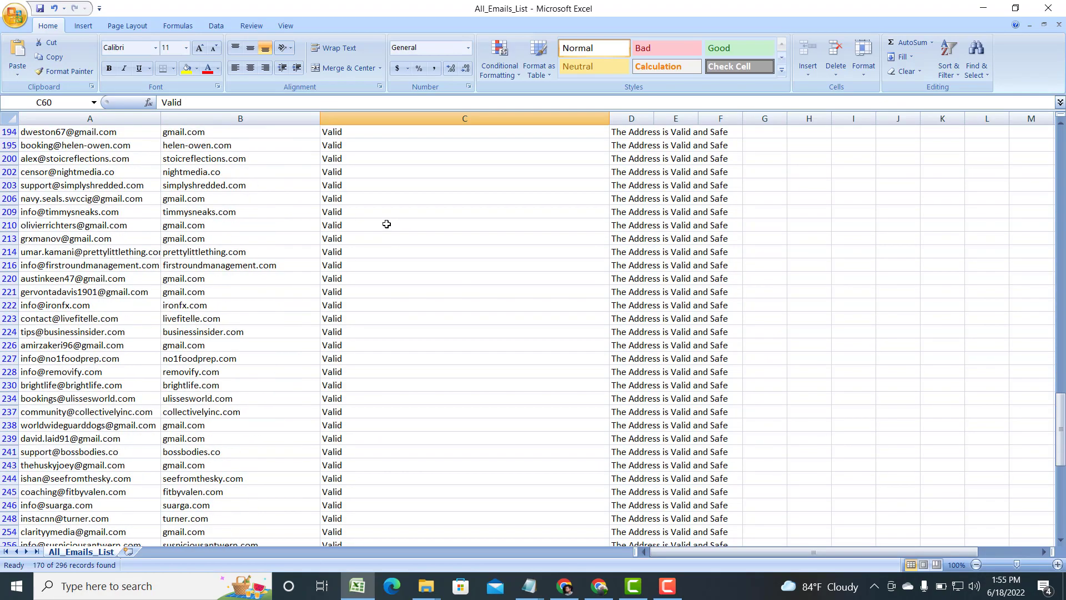
pyautogui.scroll(20, 382, 230)
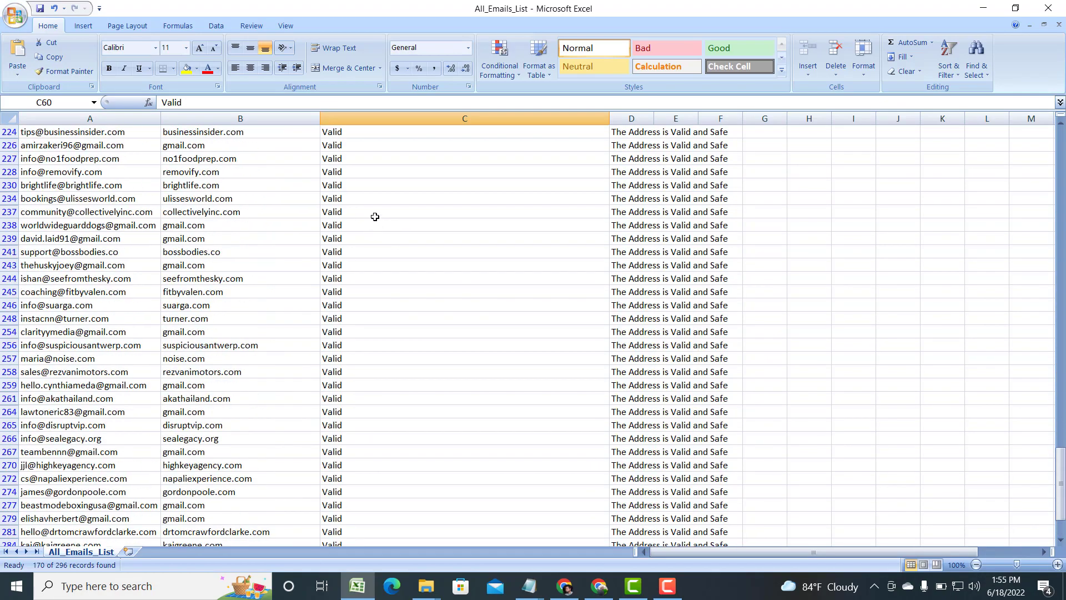
pyautogui.scroll(20, 377, 213)
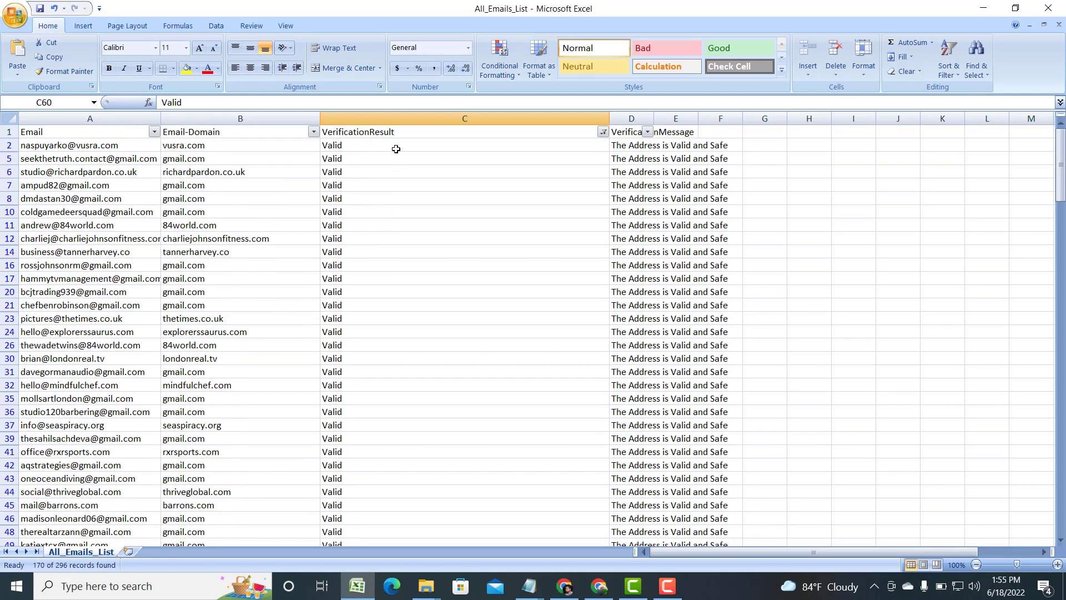
pyautogui.click(396, 149)
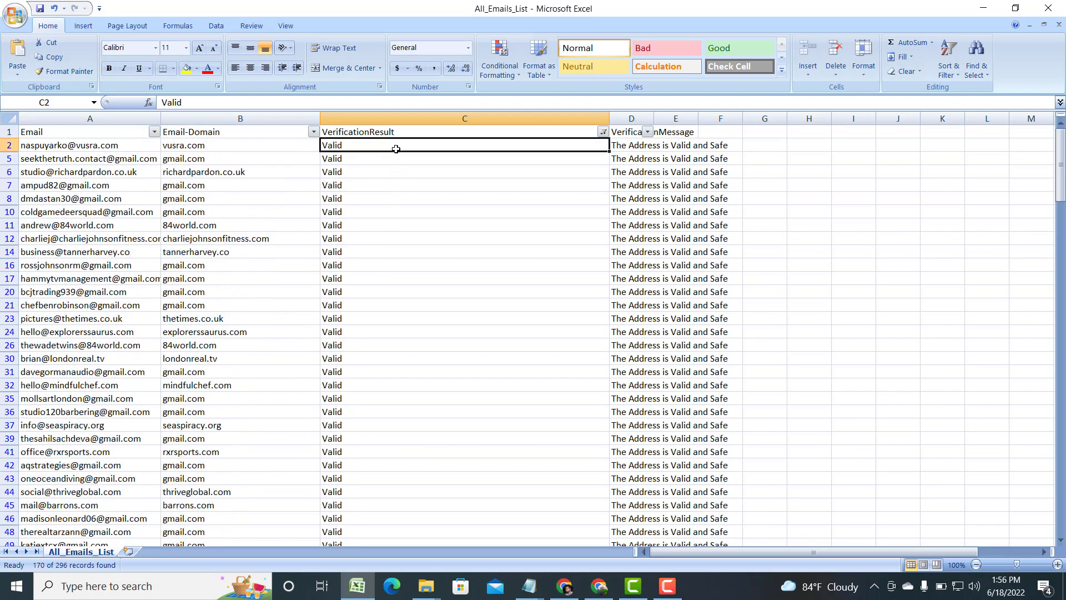
pyautogui.click(359, 160)
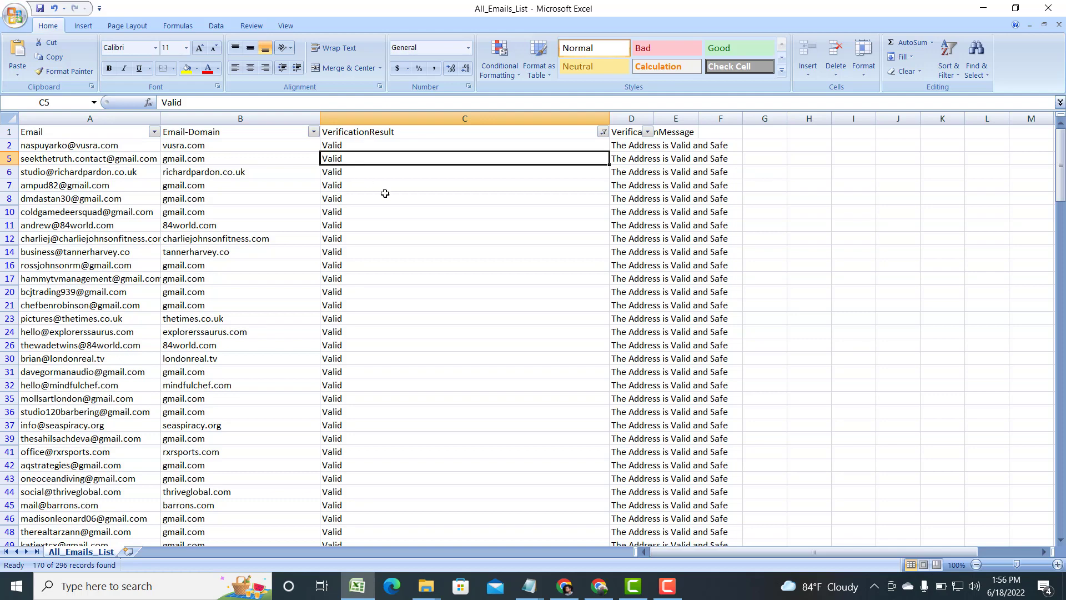
# - Copy all the filtered addresses in the Email column, excluding the header, then minimize the workbook and refresh the desktop
pyautogui.click(32, 144)
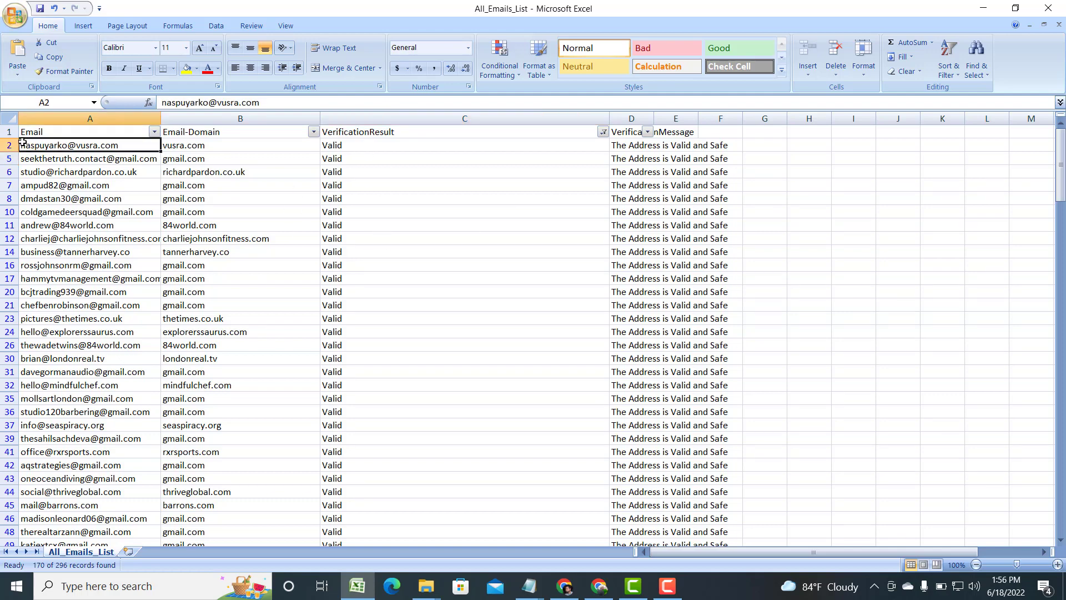
pyautogui.moveTo(21, 144); pyautogui.dragTo(88, 518)
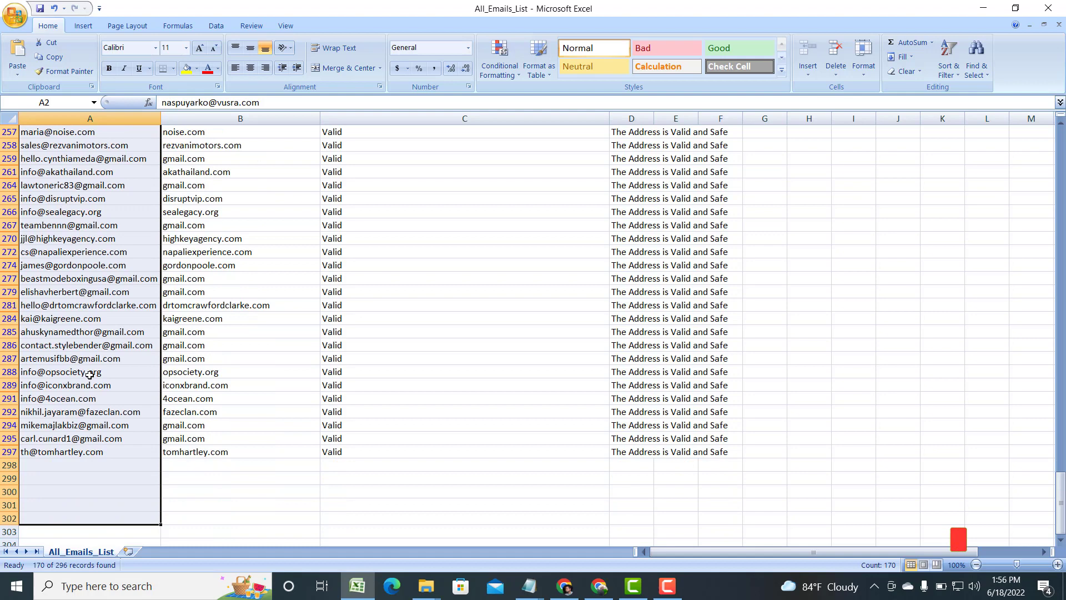
pyautogui.rightClick(87, 295)
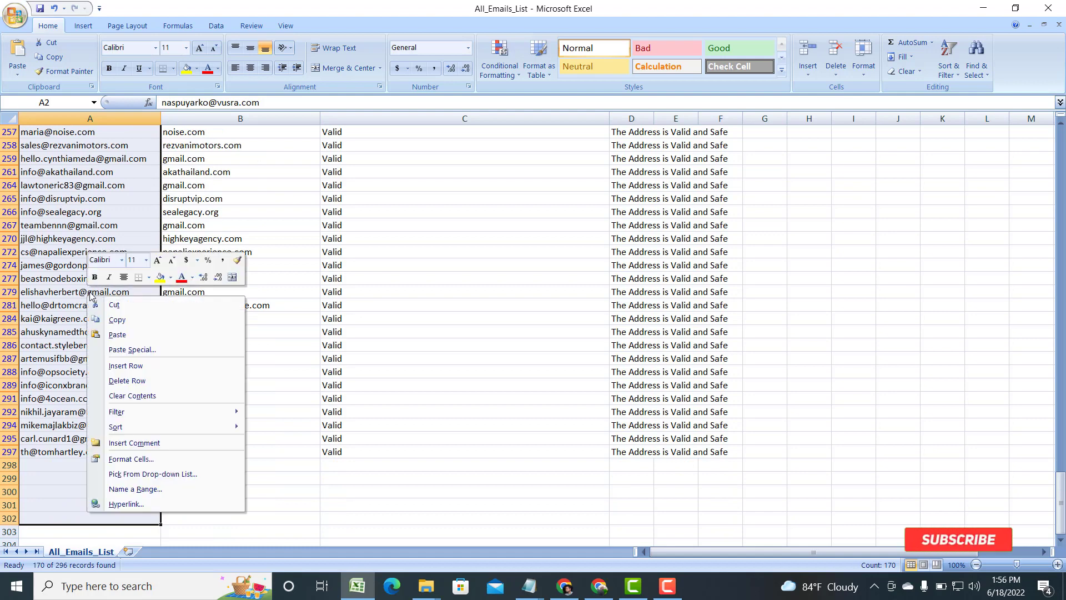
pyautogui.click(127, 321)
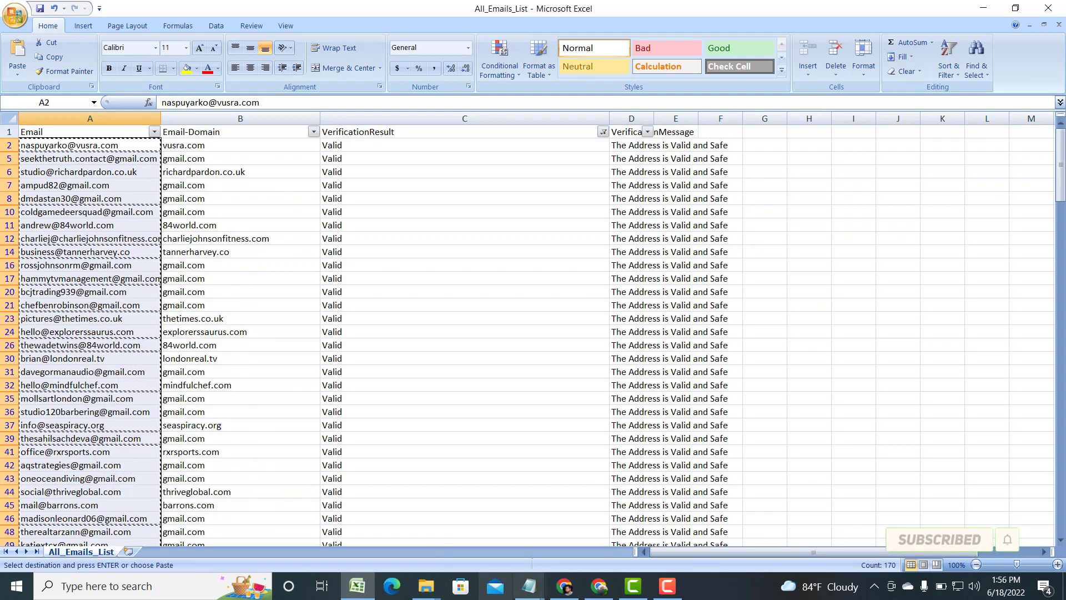
pyautogui.click(985, 9)
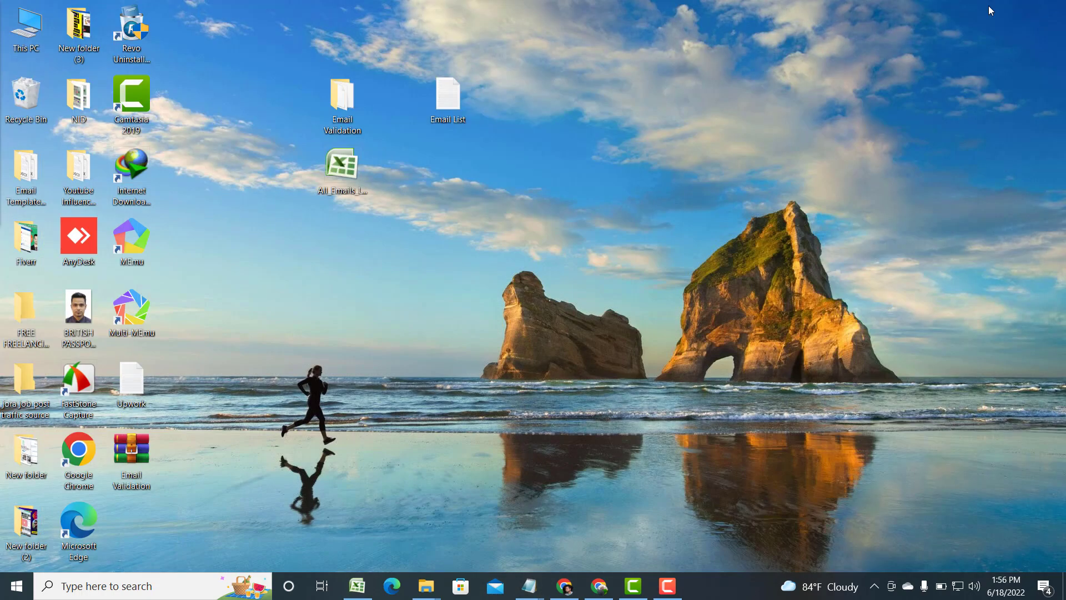
pyautogui.rightClick(537, 149)
pyautogui.click(528, 219)
pyautogui.moveTo(538, 594)
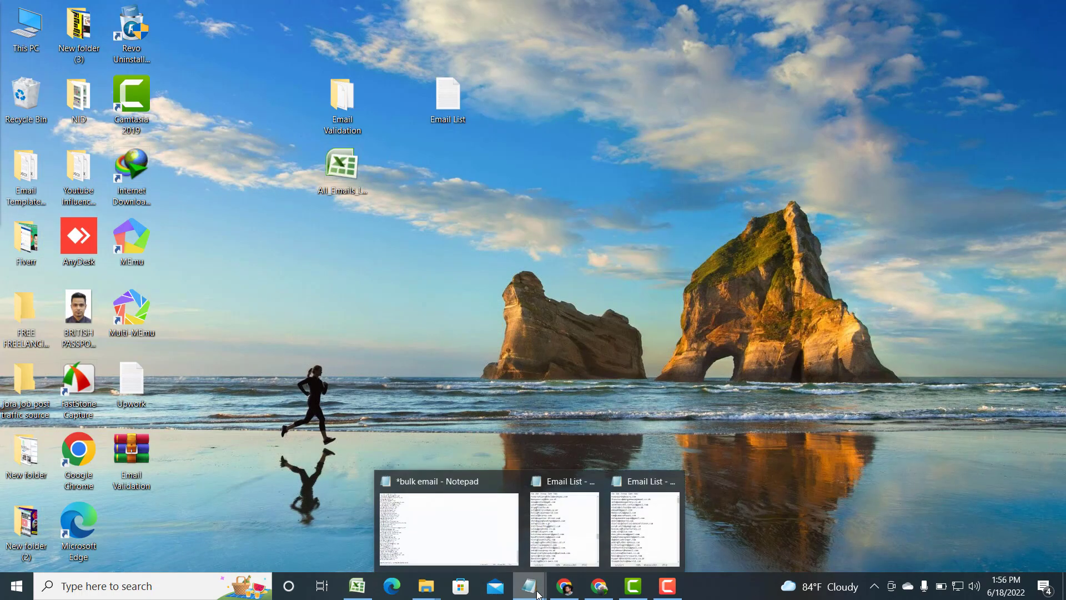
pyautogui.click(499, 527)
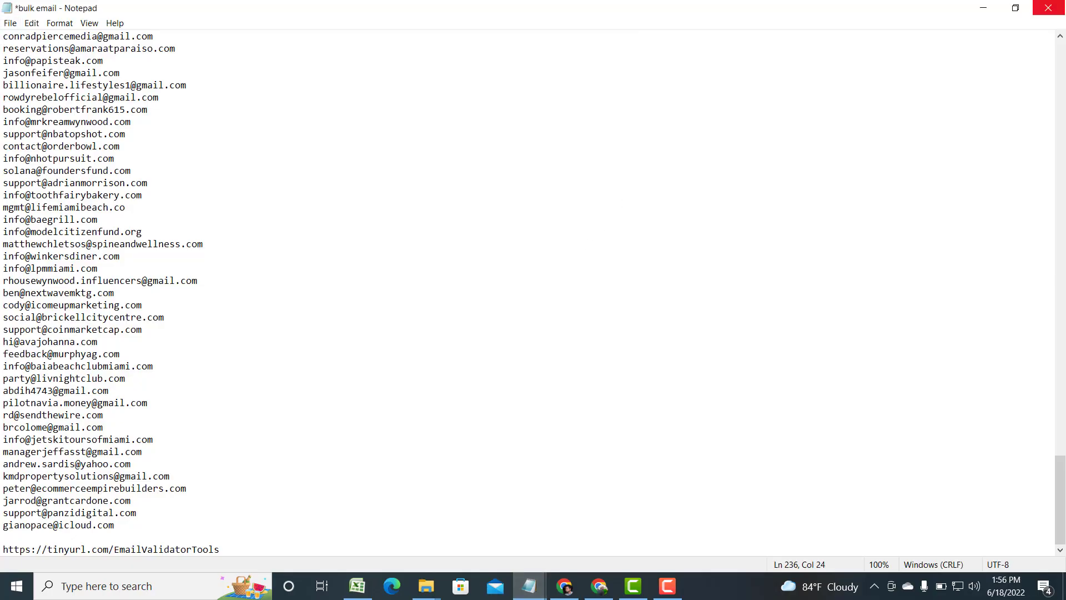
pyautogui.click(984, 8)
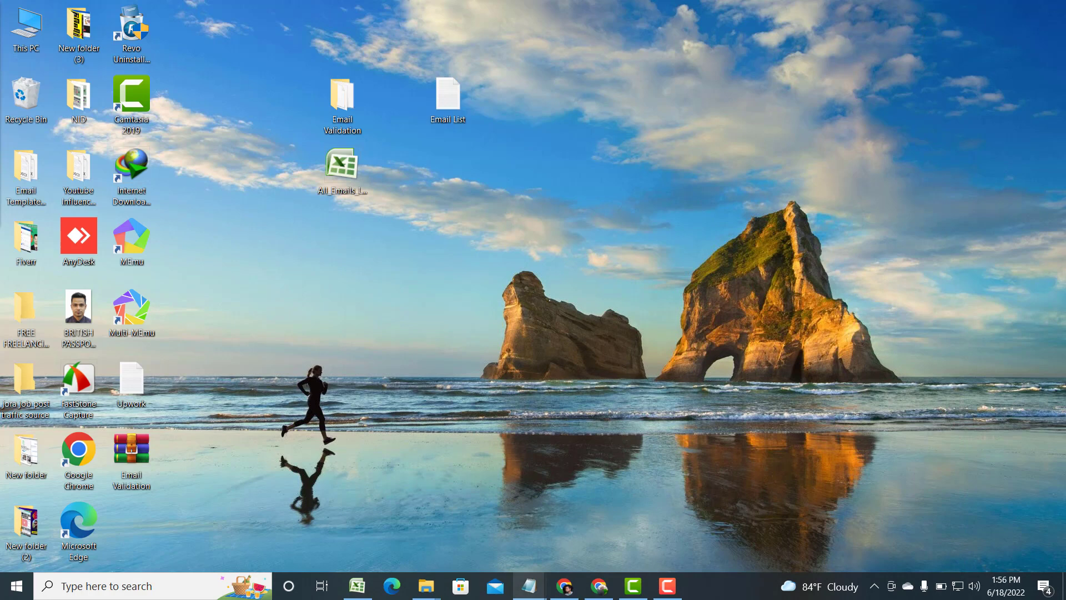
# - Paste the copied valid email addresses into a new blank Notepad document, review the list from its beginning, and minimize it
pyautogui.rightClick(529, 587)
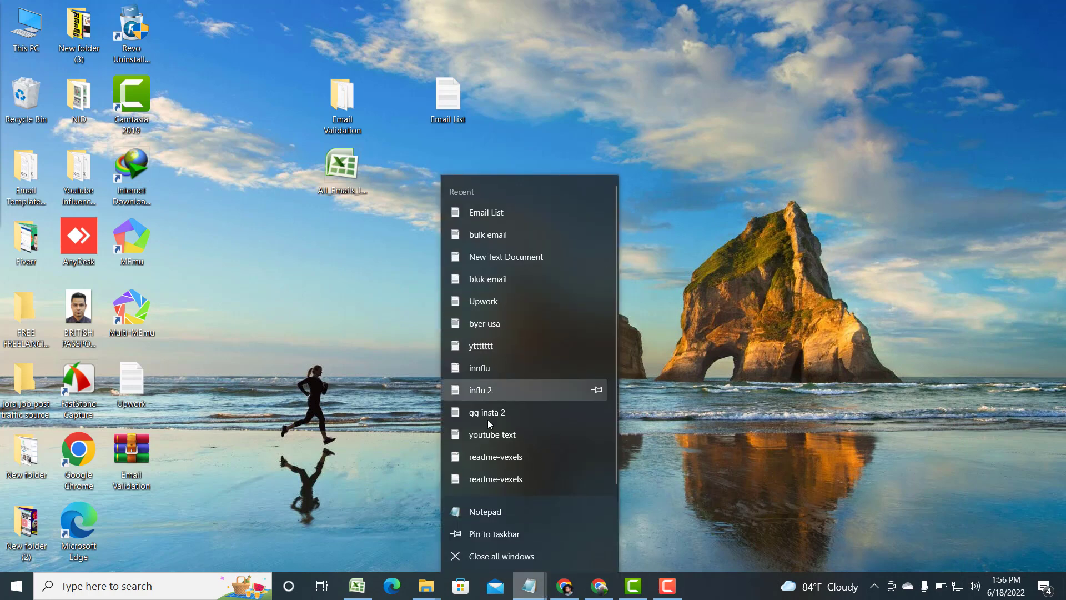
pyautogui.click(489, 512)
pyautogui.rightClick(296, 155)
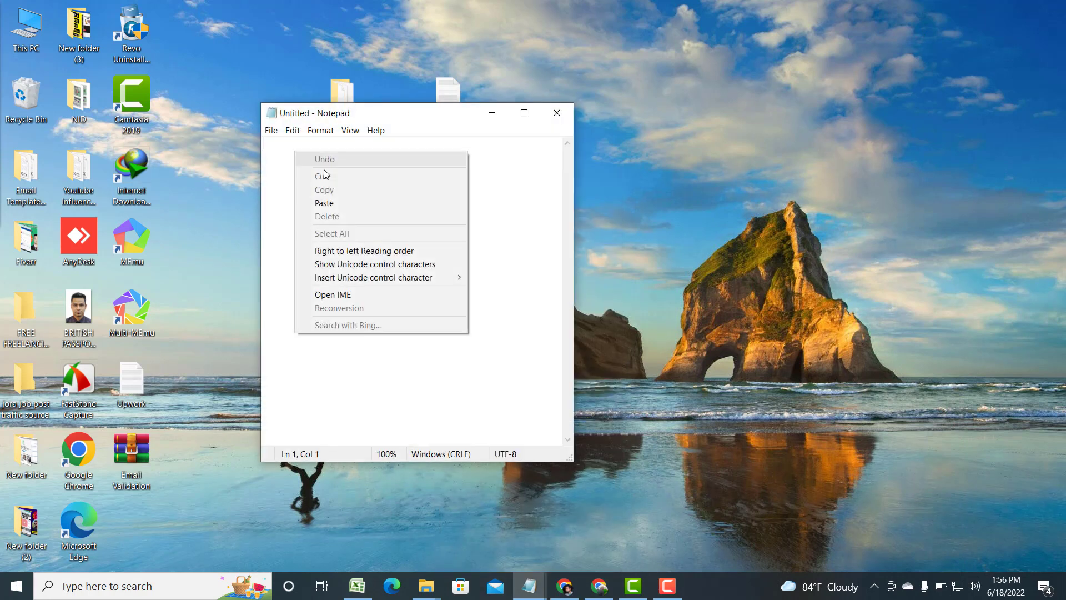
pyautogui.click(338, 205)
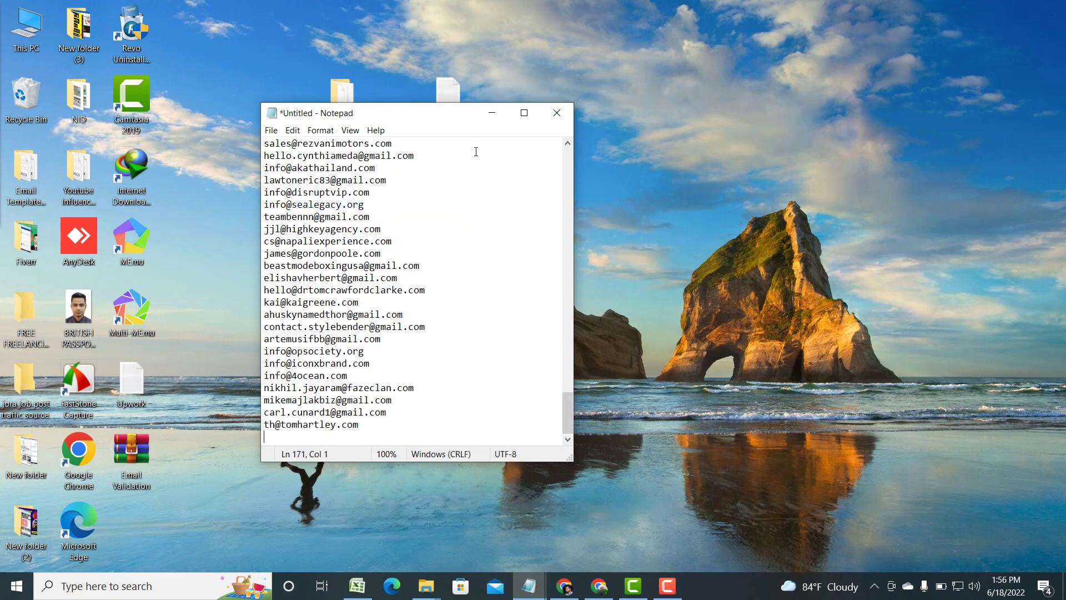
pyautogui.click(524, 112)
pyautogui.scroll(20, 126, 306)
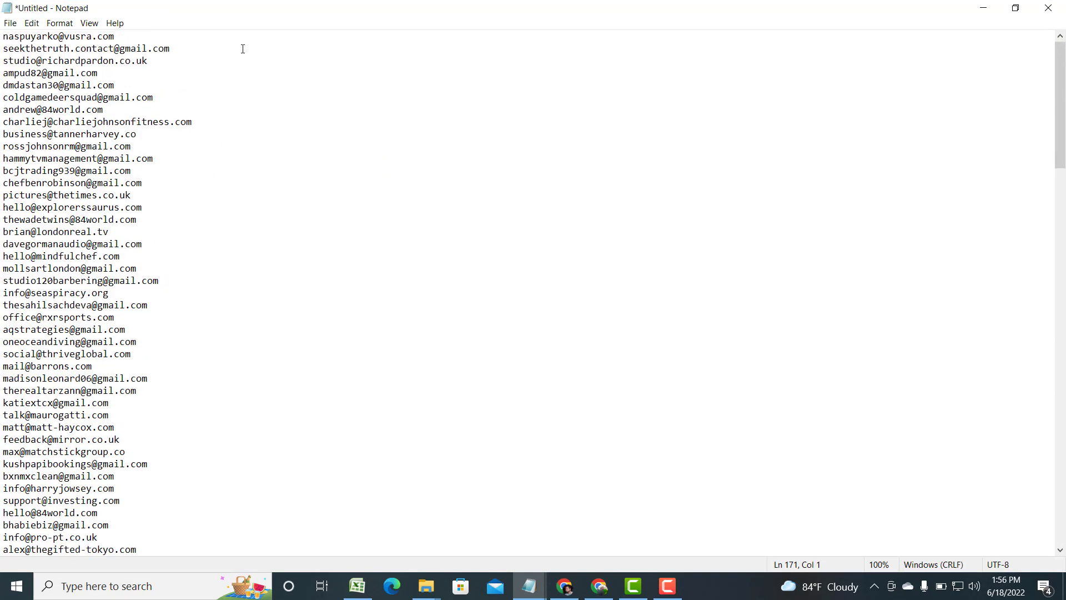
pyautogui.click(983, 8)
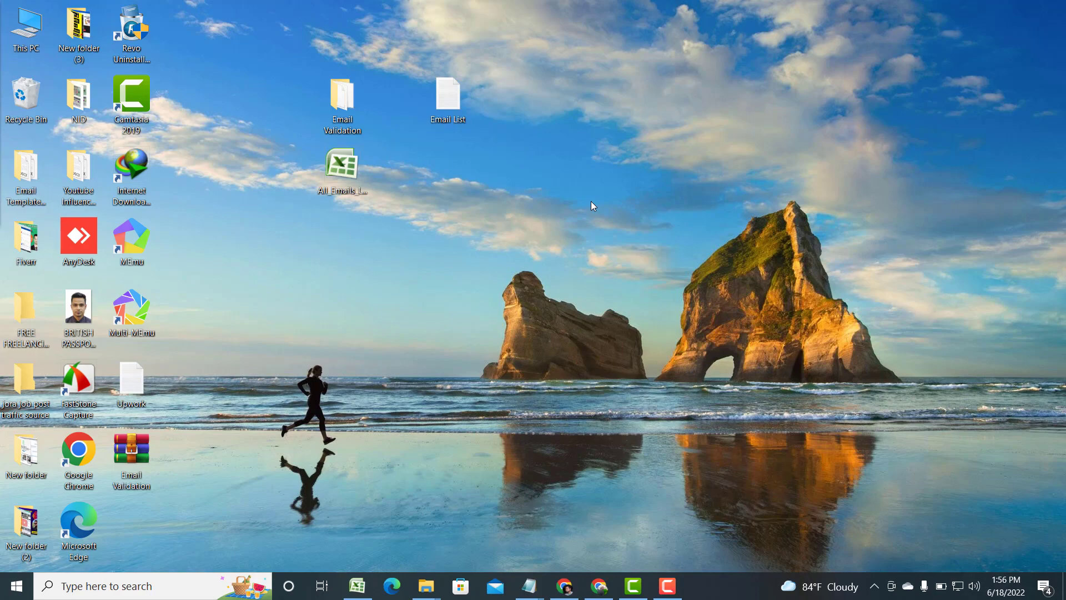
# - Switch to Chrome and look through the email validation services in the Fiverr search results
pyautogui.click(599, 586)
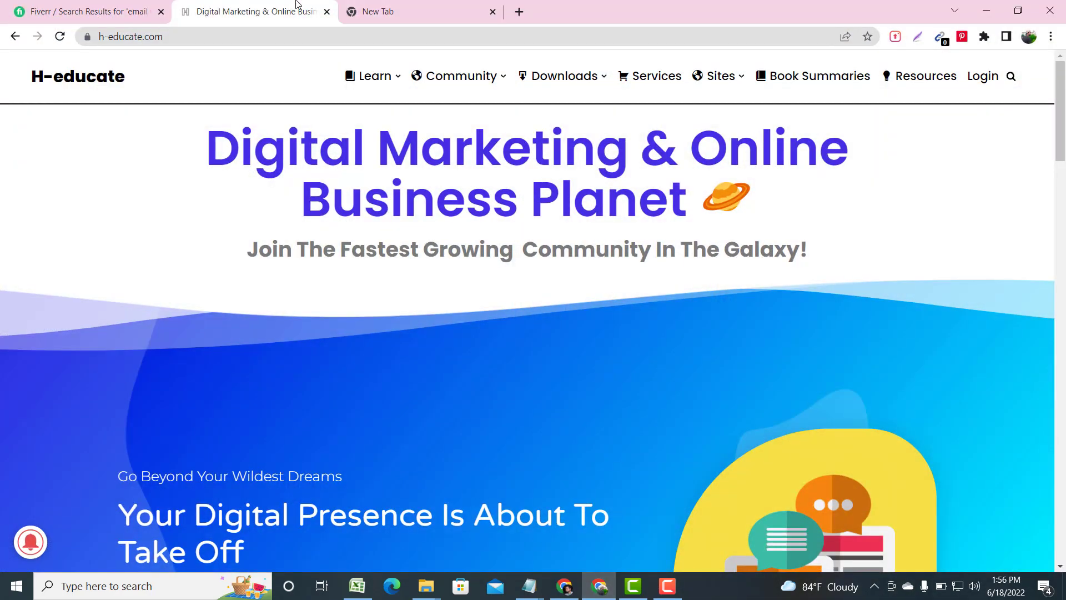
pyautogui.click(96, 5)
pyautogui.scroll(-5, 398, 326)
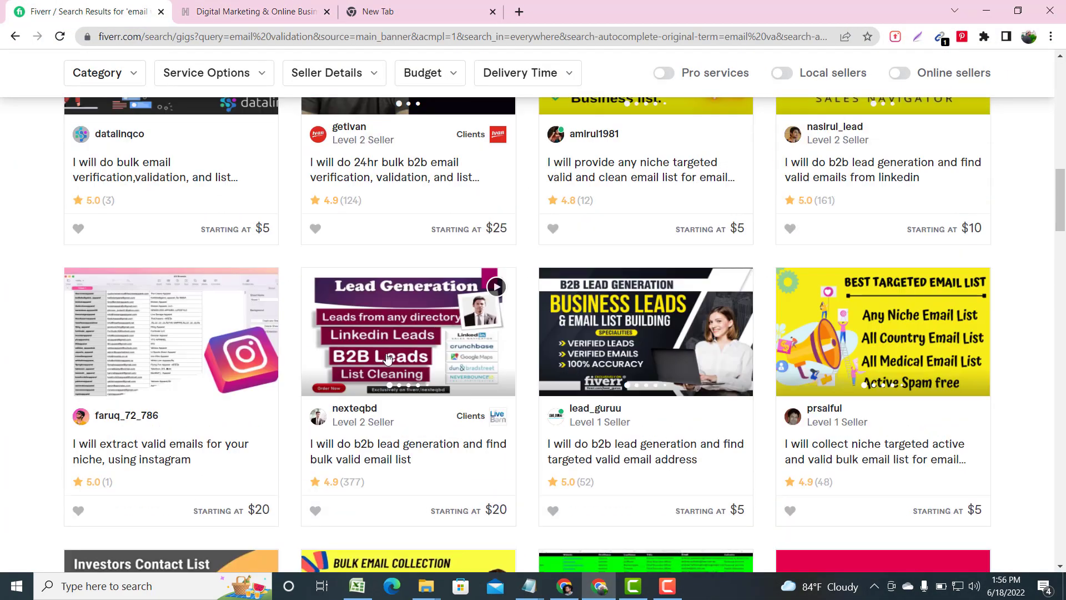
pyautogui.scroll(15, 398, 326)
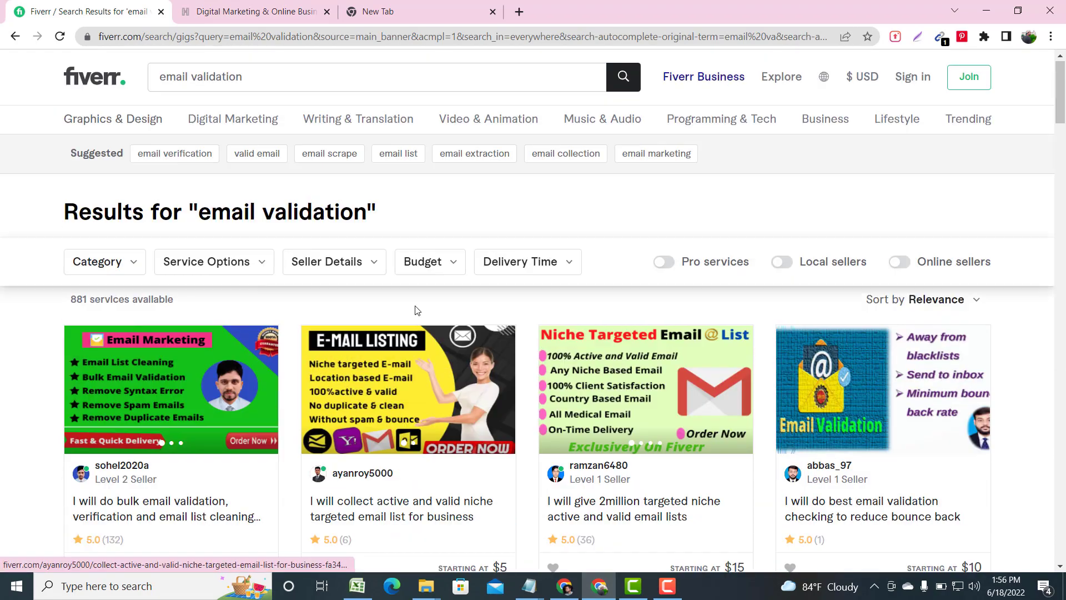
pyautogui.click(261, 9)
pyautogui.click(139, 12)
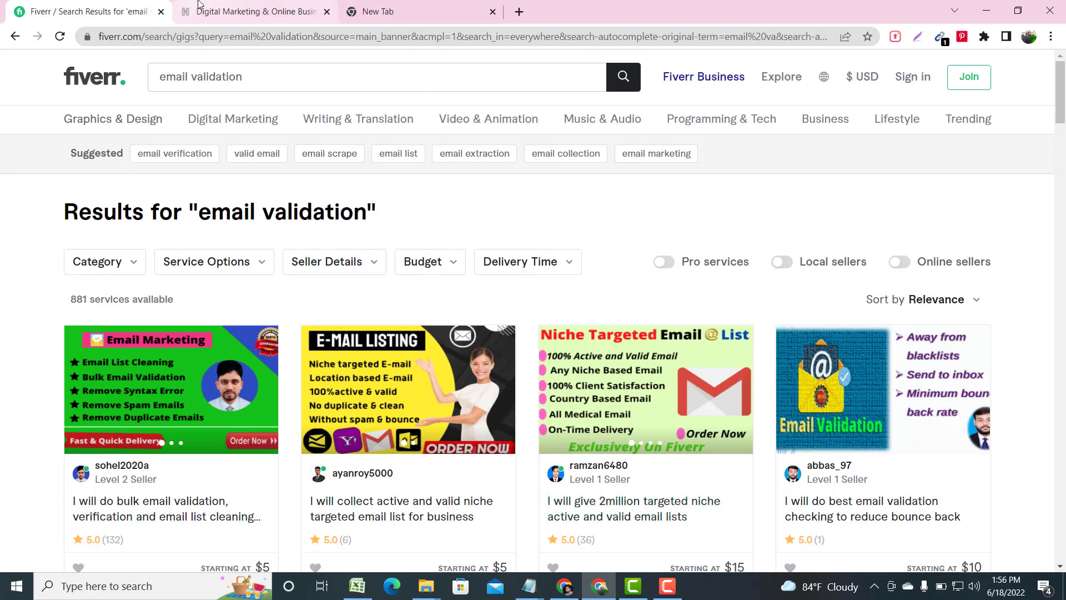
# - Look over the H-educate home page and return to the Fiverr search results for email validation
pyautogui.click(248, 13)
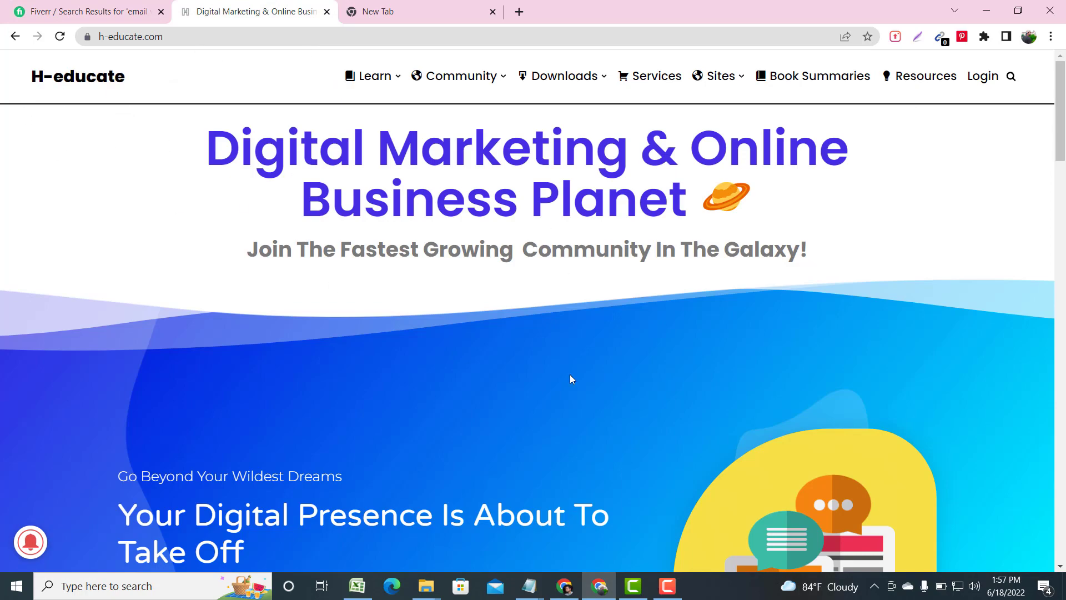
pyautogui.scroll(-8, 566, 375)
pyautogui.scroll(8, 555, 371)
pyautogui.click(135, 5)
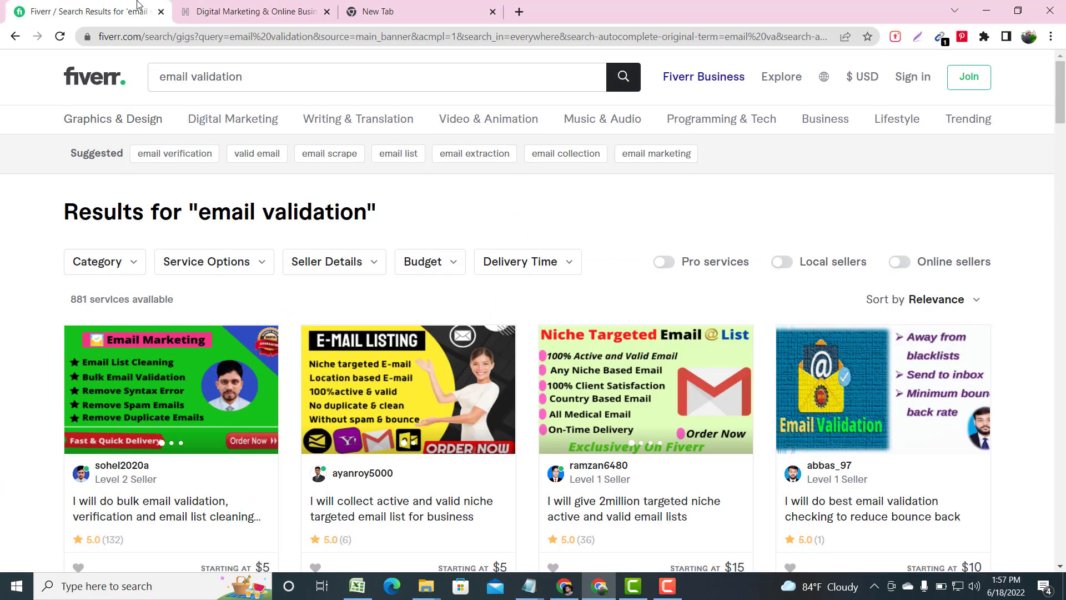